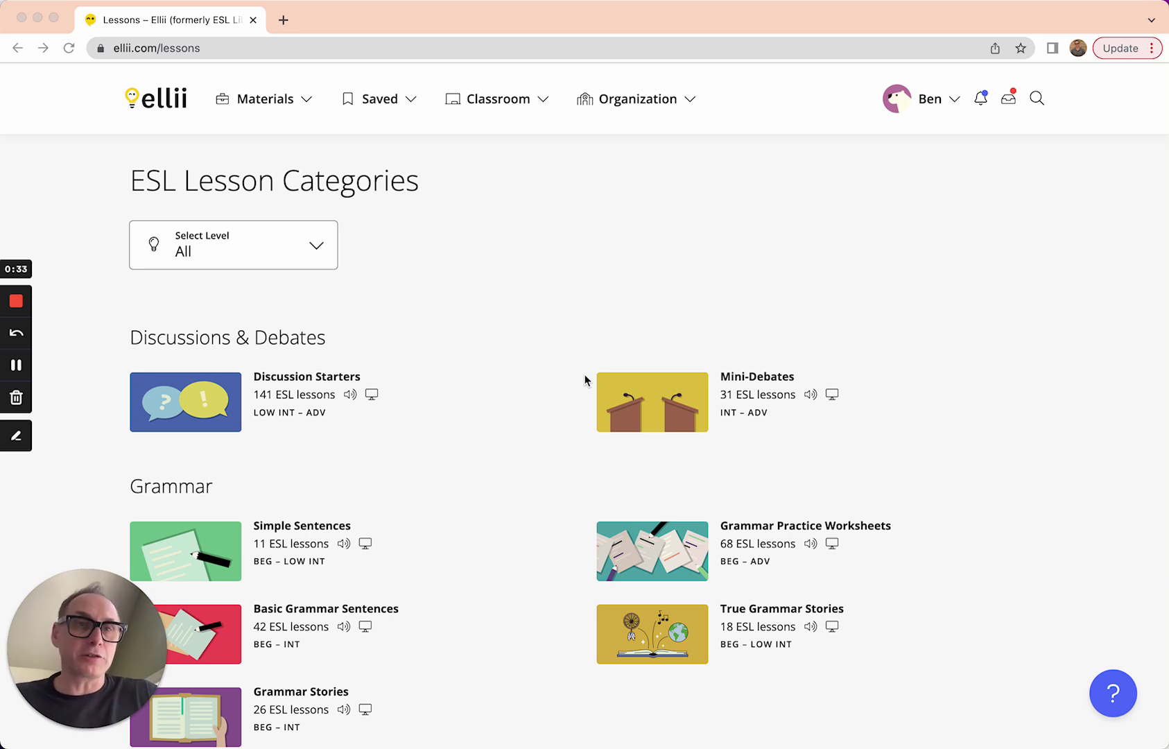
# - Open the Grade Feed with the student assignments that require feedback
pyautogui.click(1006, 229)
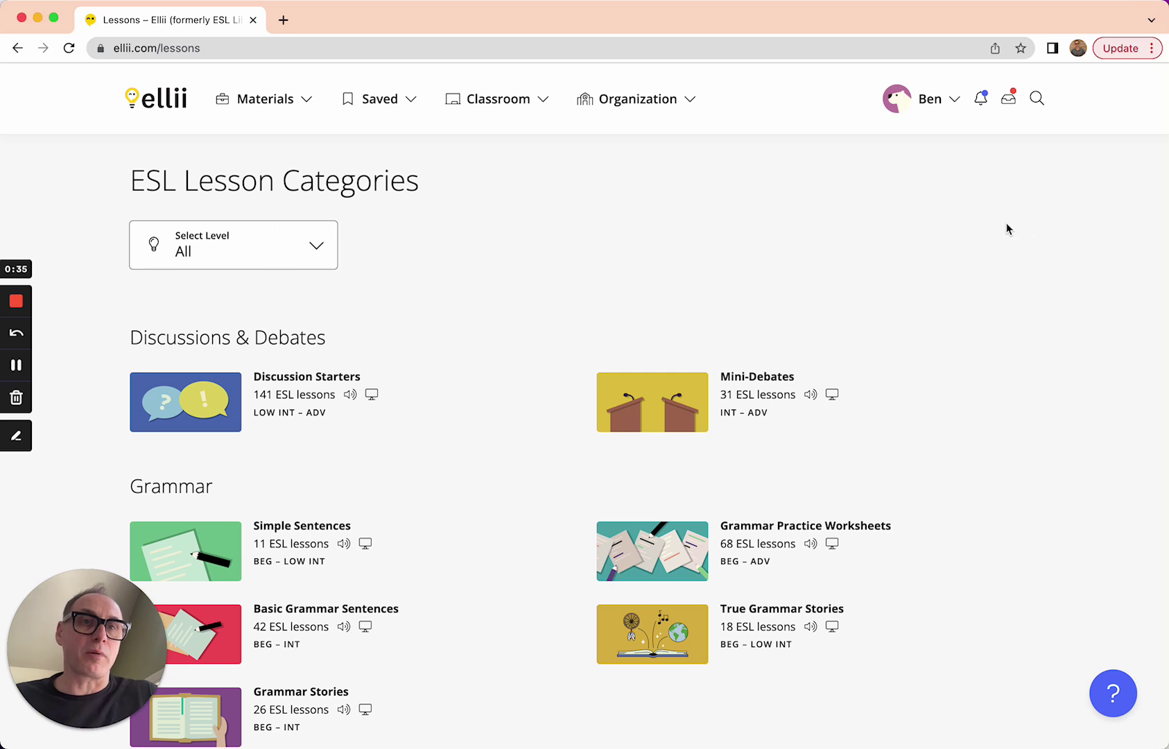
pyautogui.click(1008, 103)
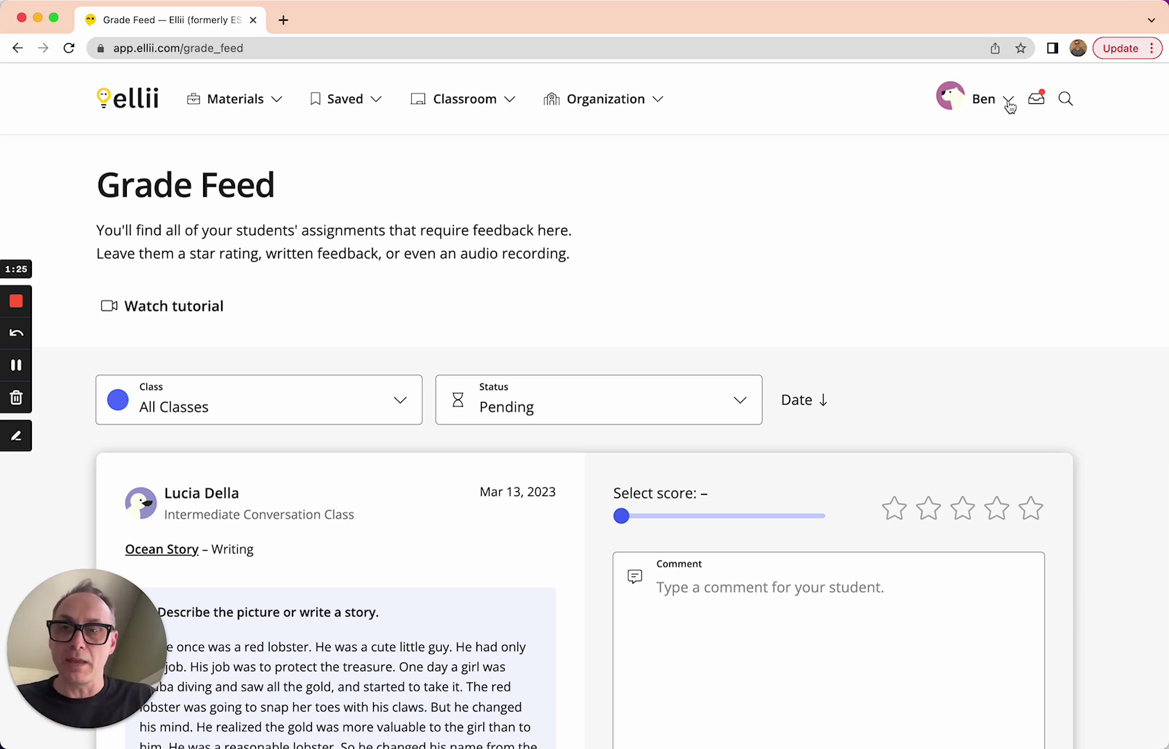
# - Examine the Grade Feed's class filter choices and look through the pending writing, comprehension and speaking assignments
pyautogui.scroll(-2, 418, 319)
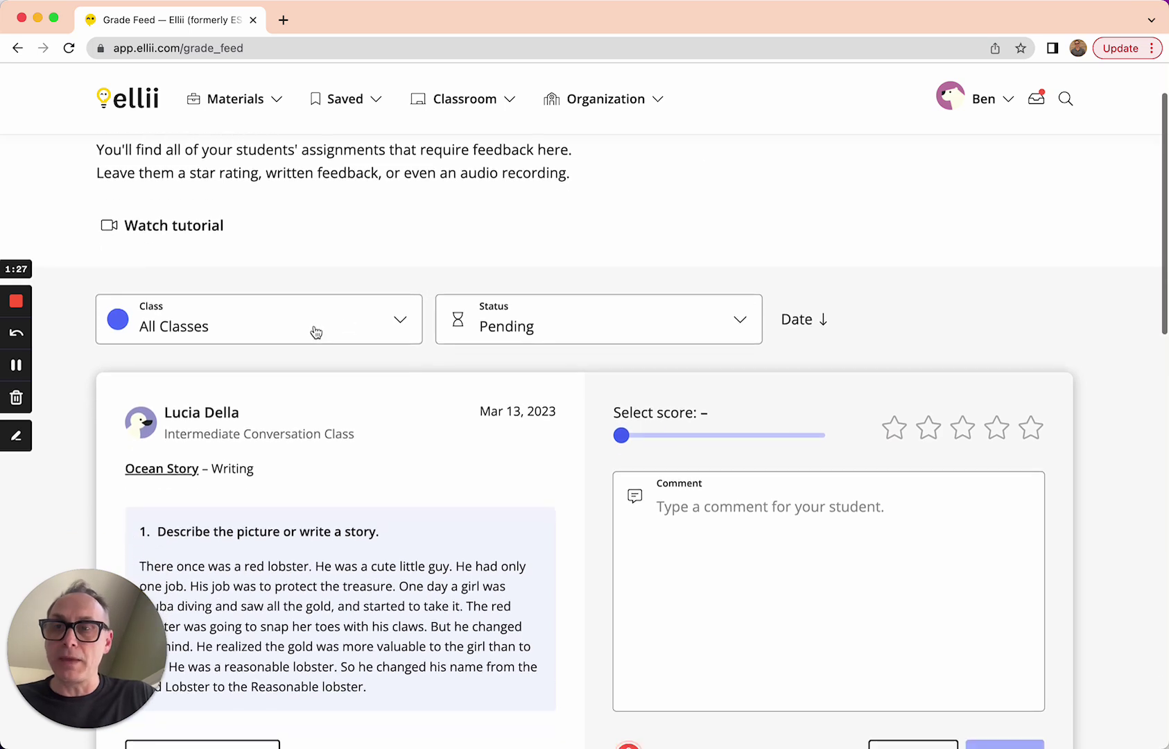
pyautogui.click(316, 332)
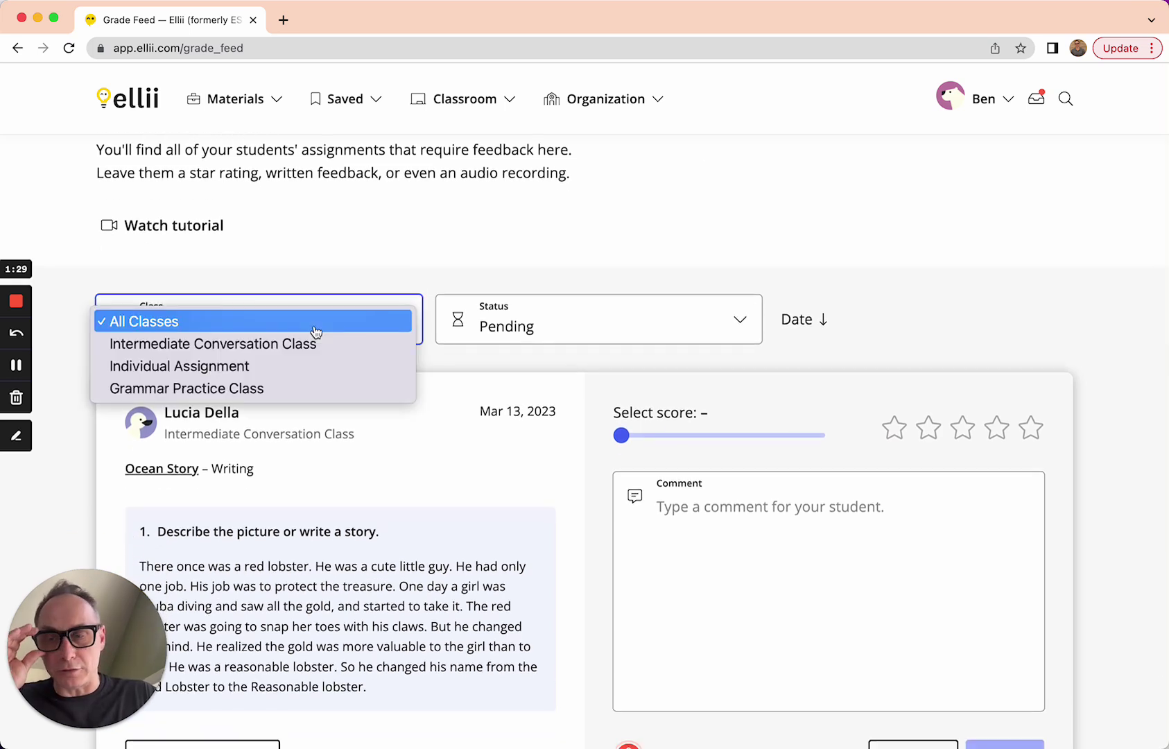
pyautogui.click(366, 264)
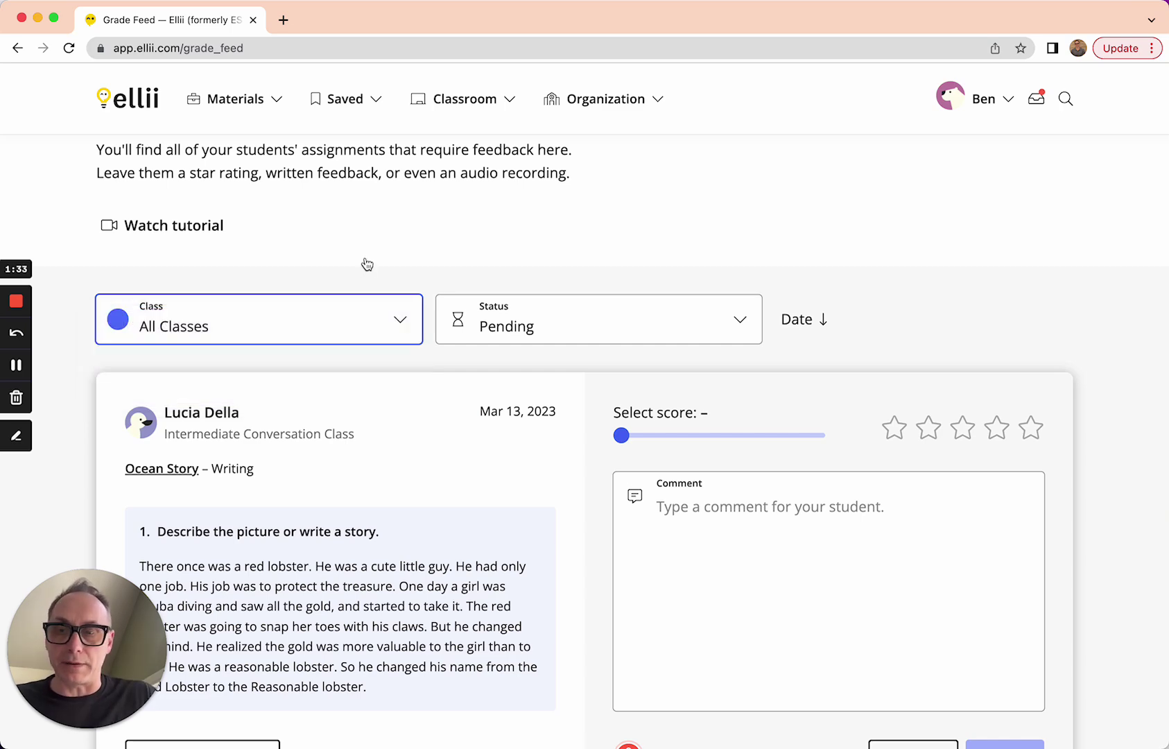
pyautogui.scroll(-10, 366, 264)
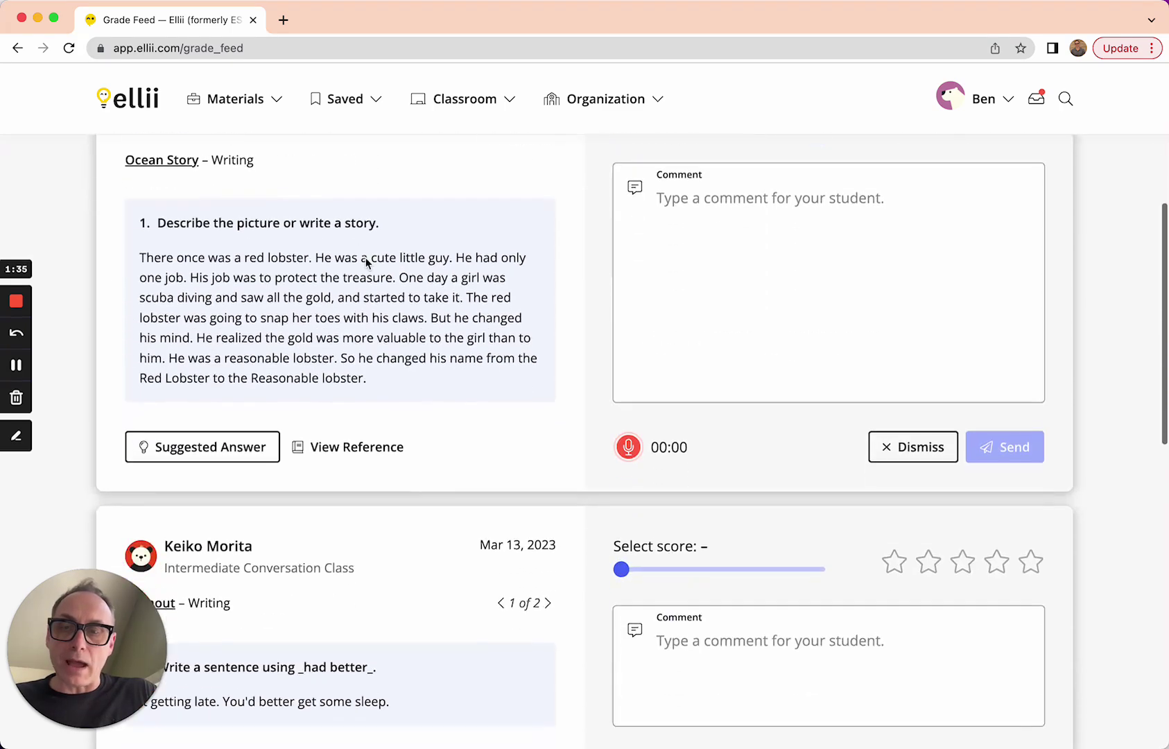
pyautogui.scroll(-9, 365, 260)
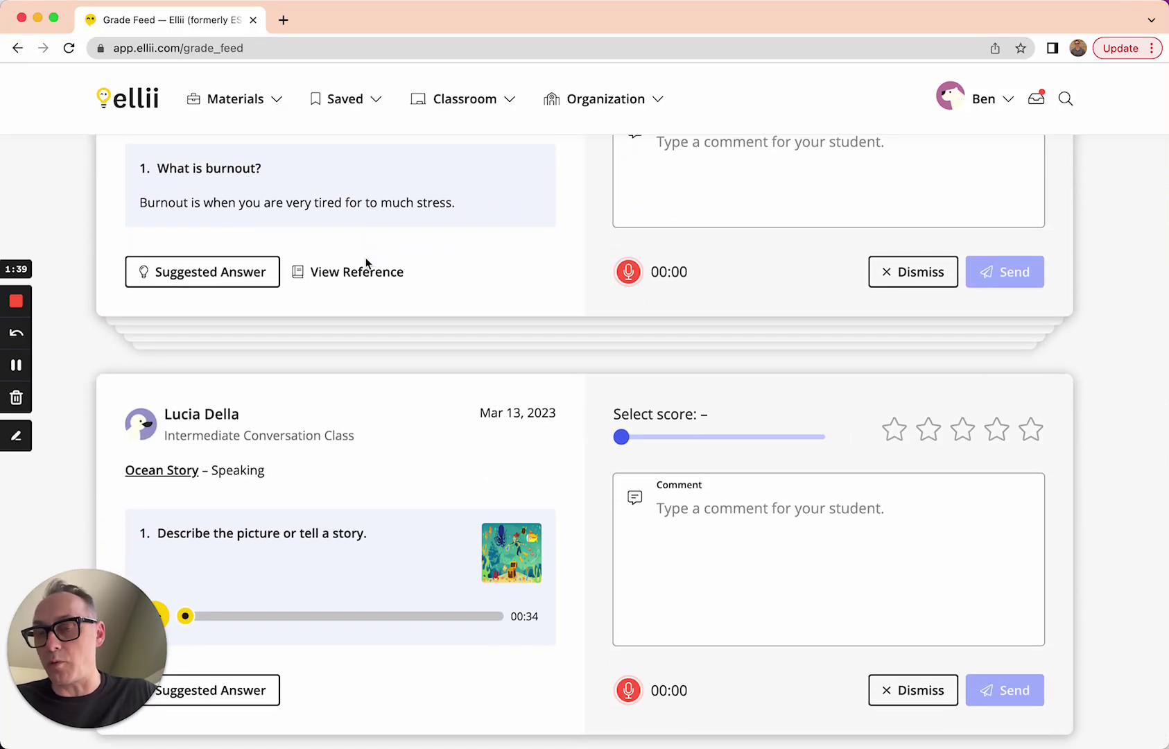
pyautogui.scroll(-1, 366, 261)
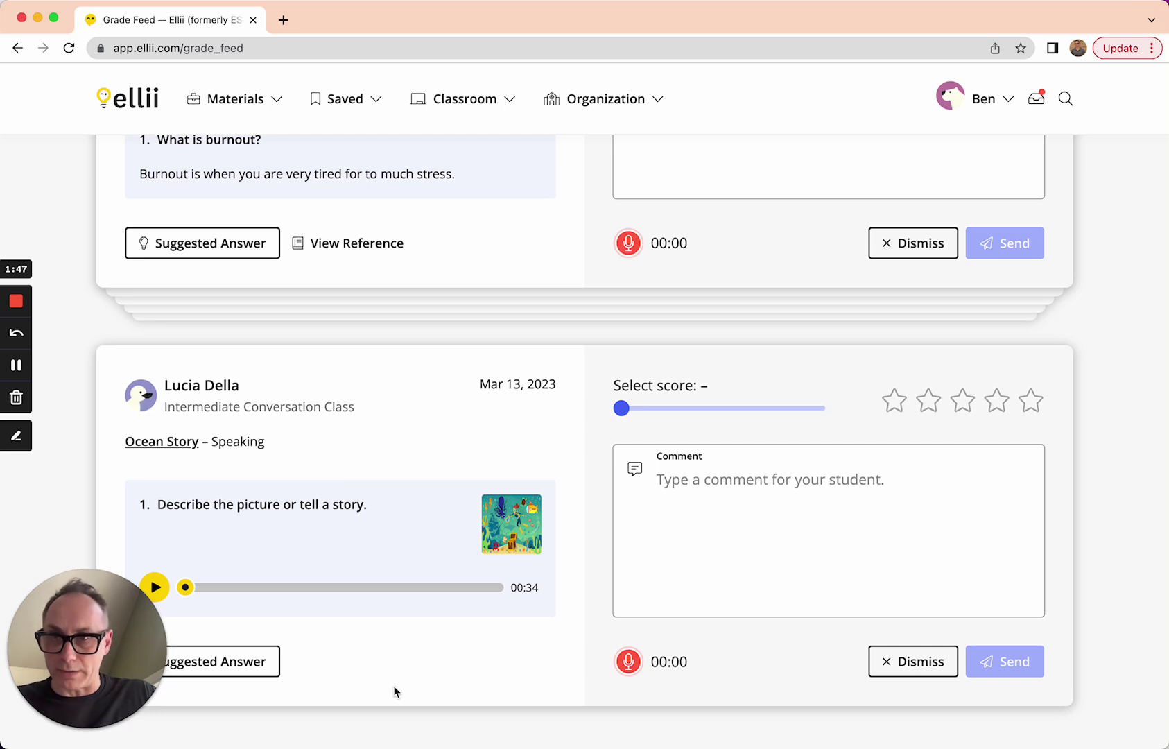
pyautogui.scroll(7, 394, 691)
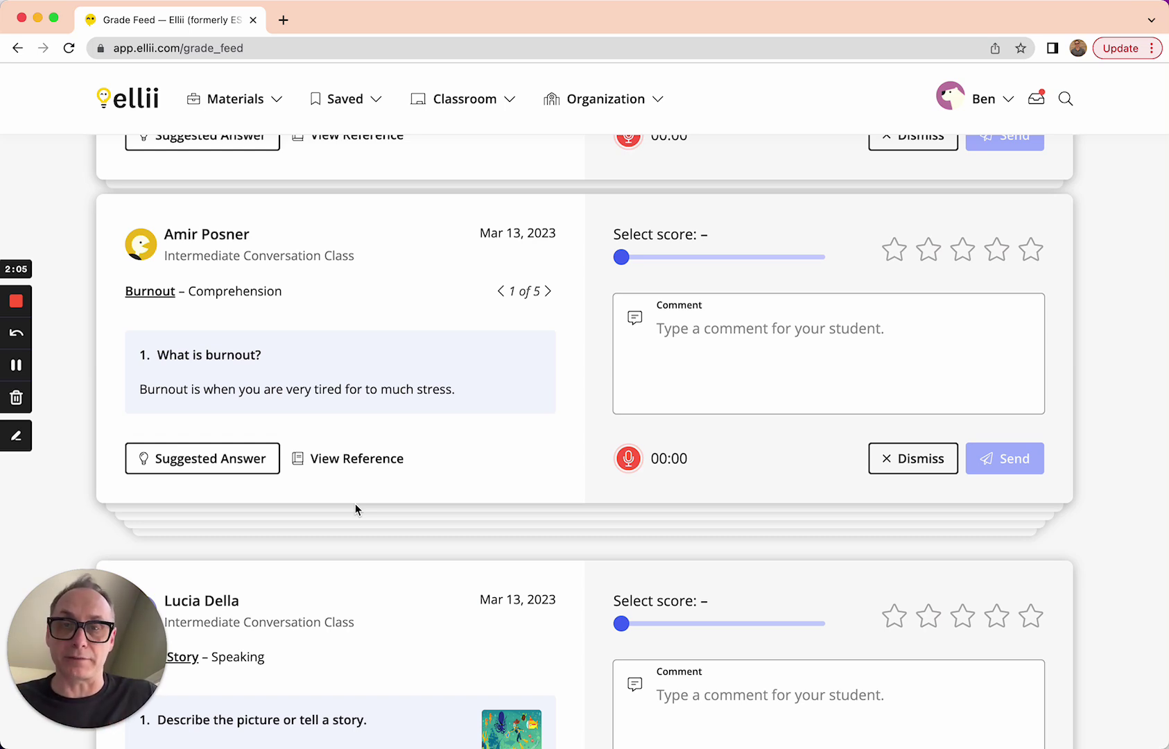
pyautogui.scroll(-5, 355, 508)
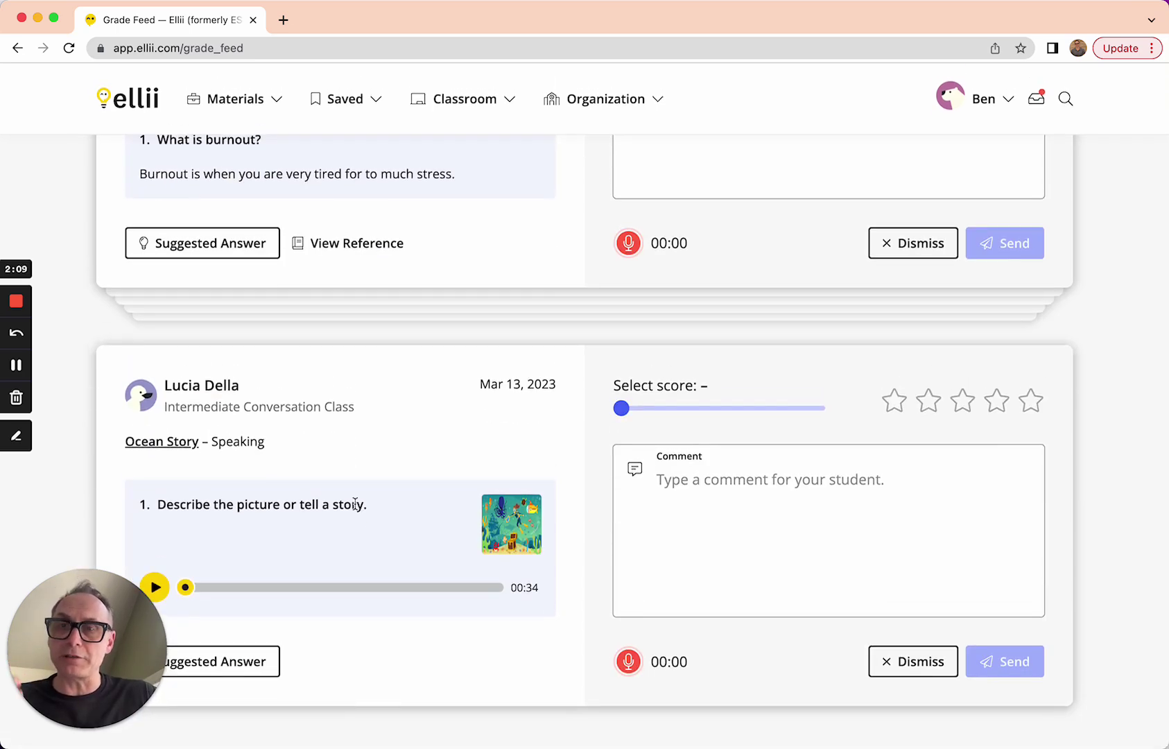
pyautogui.scroll(10, 355, 504)
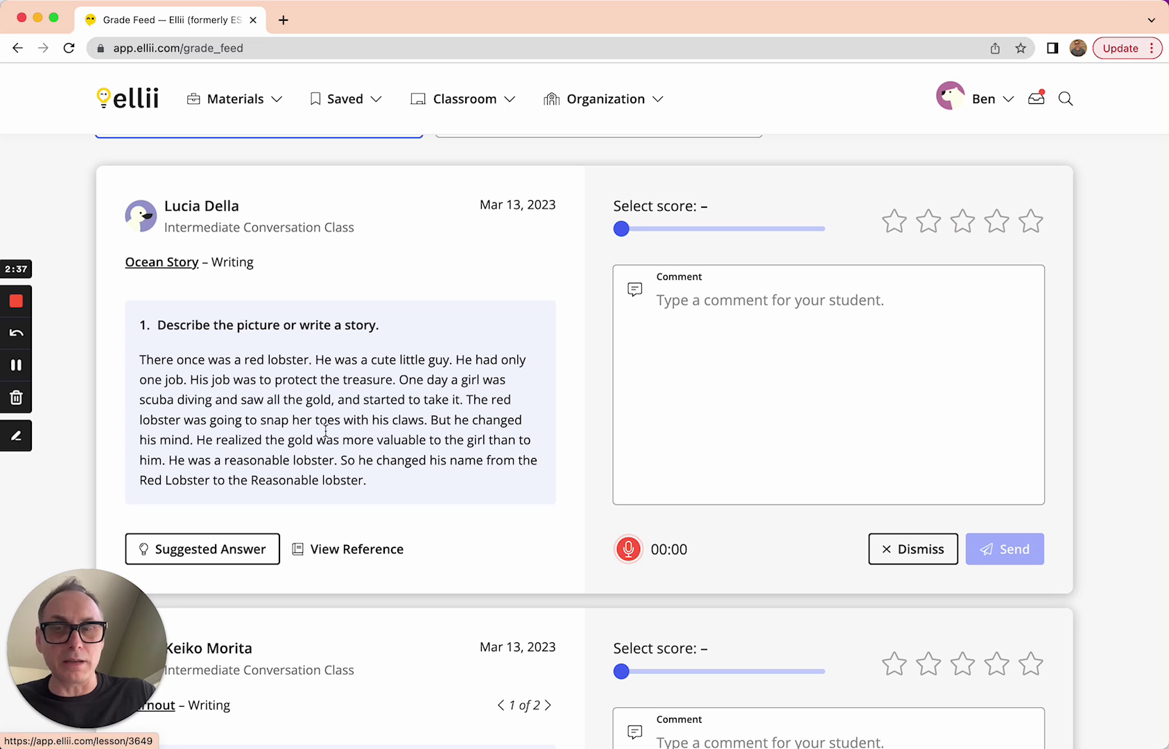
# - View the reference picture for the Ocean Story writing assignment and read the student's story
pyautogui.click(357, 551)
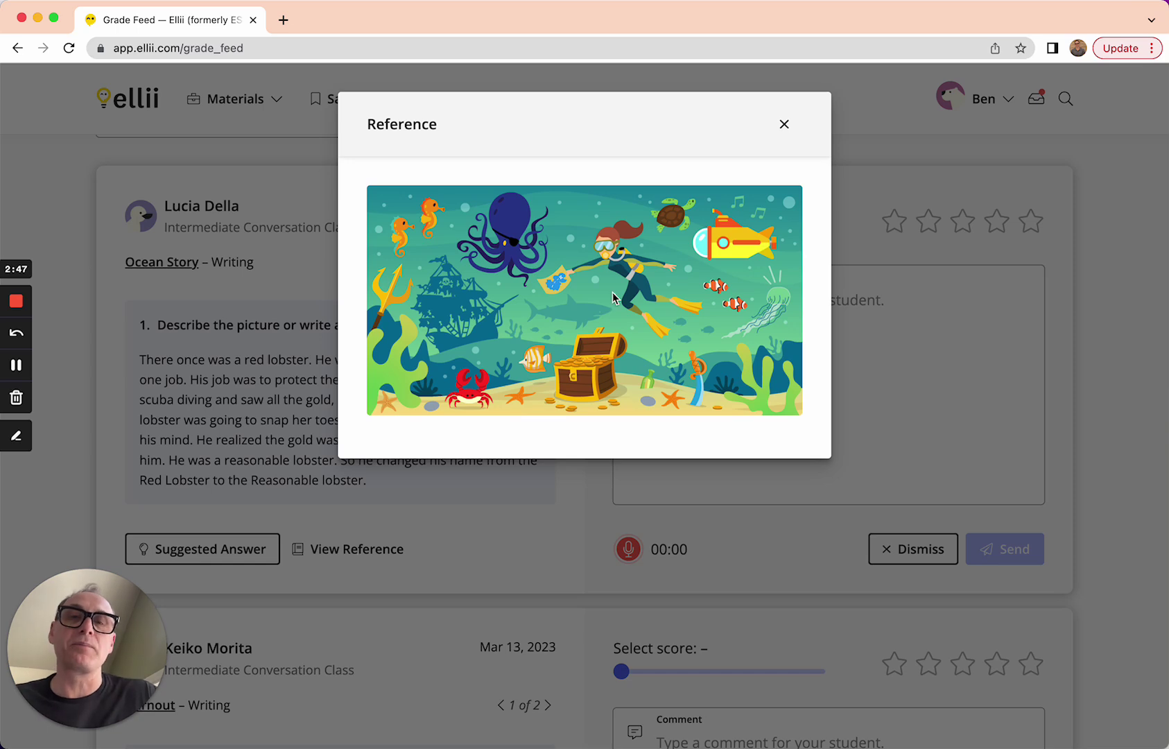
pyautogui.click(785, 126)
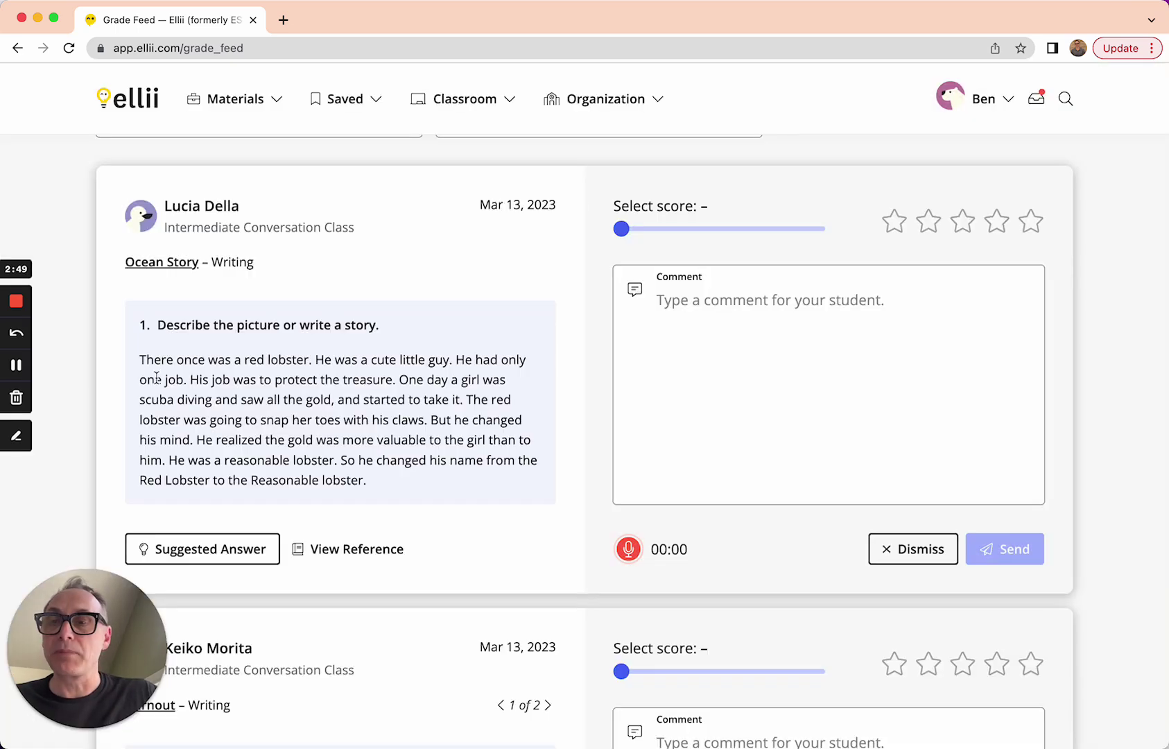
pyautogui.moveTo(142, 359)
pyautogui.mouseDown()
pyautogui.moveTo(242, 380)
pyautogui.moveTo(253, 379)
pyautogui.moveTo(243, 362)
pyautogui.moveTo(371, 363)
pyautogui.mouseUp()
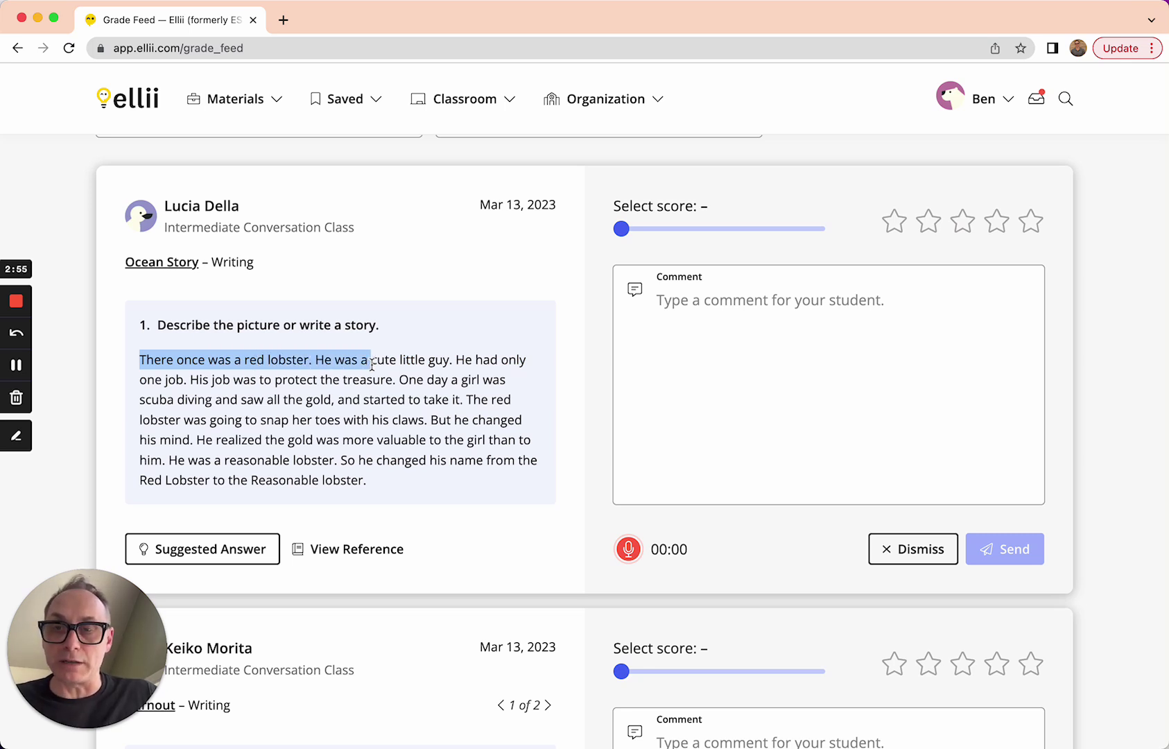
pyautogui.moveTo(371, 363); pyautogui.dragTo(405, 377)
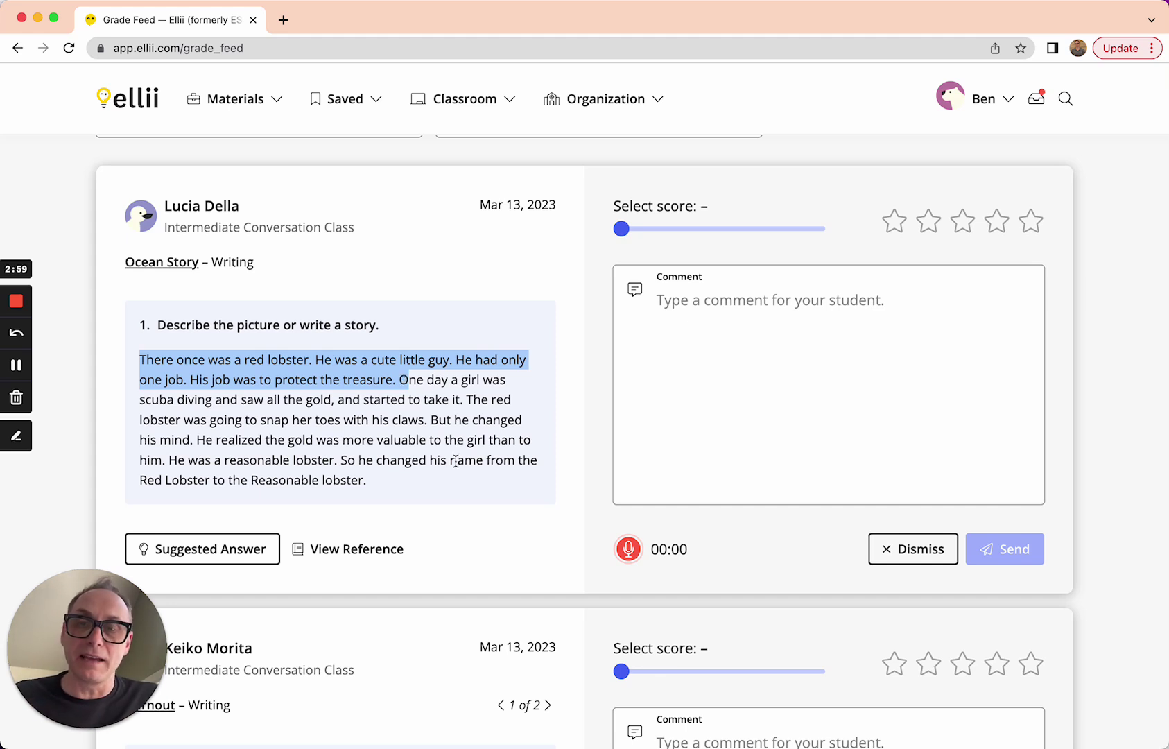
pyautogui.click(424, 460)
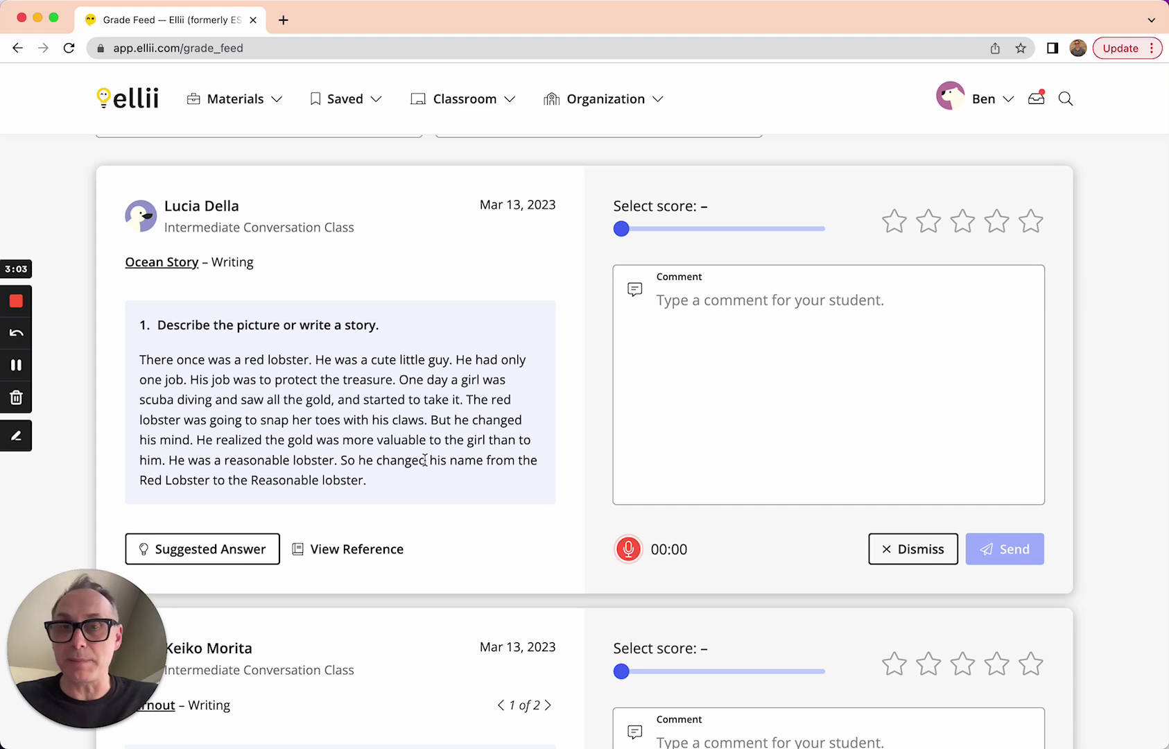
# - Try out different scores on the Ocean Story writing assignment: 54%, 100%, 0% and four stars
pyautogui.click(724, 331)
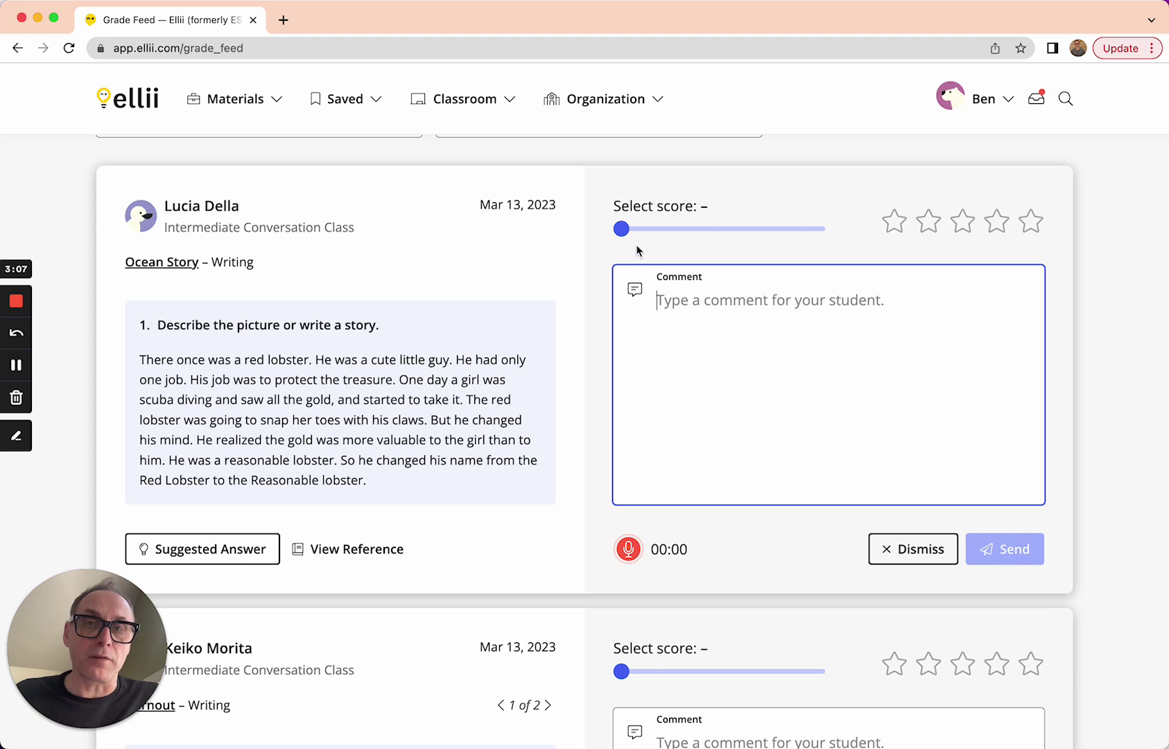
pyautogui.click(621, 229)
pyautogui.moveTo(622, 231); pyautogui.dragTo(727, 237)
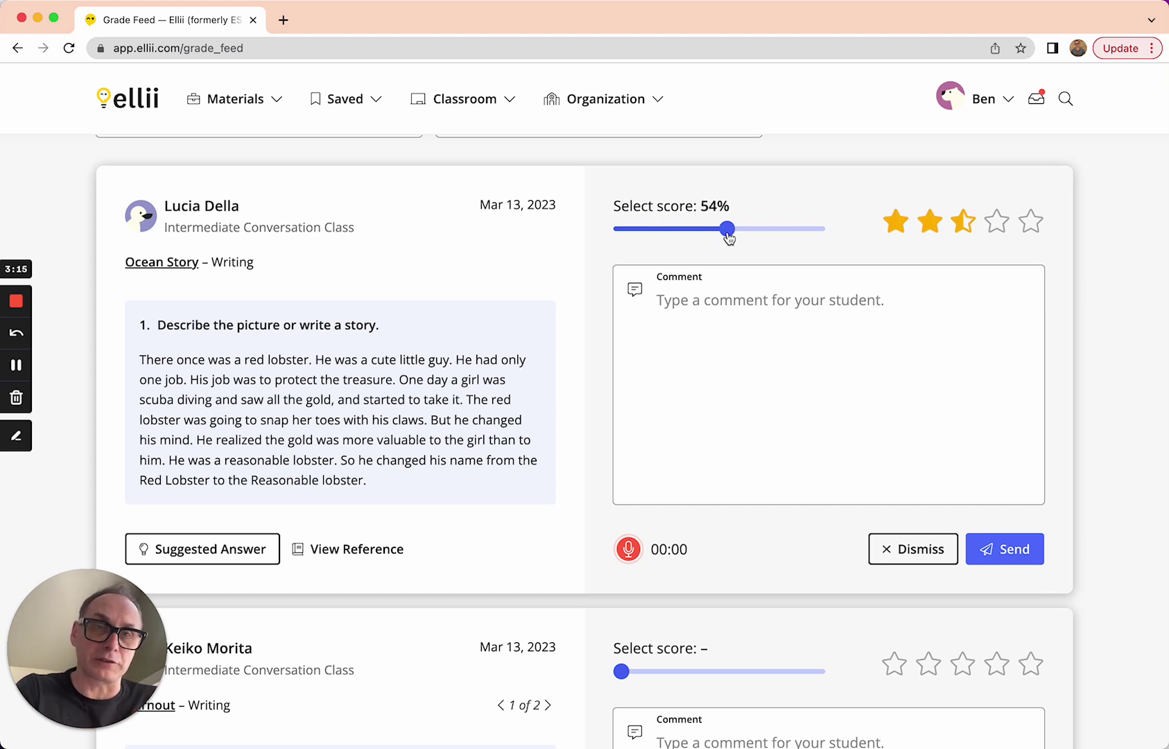
pyautogui.moveTo(729, 238); pyautogui.dragTo(838, 240)
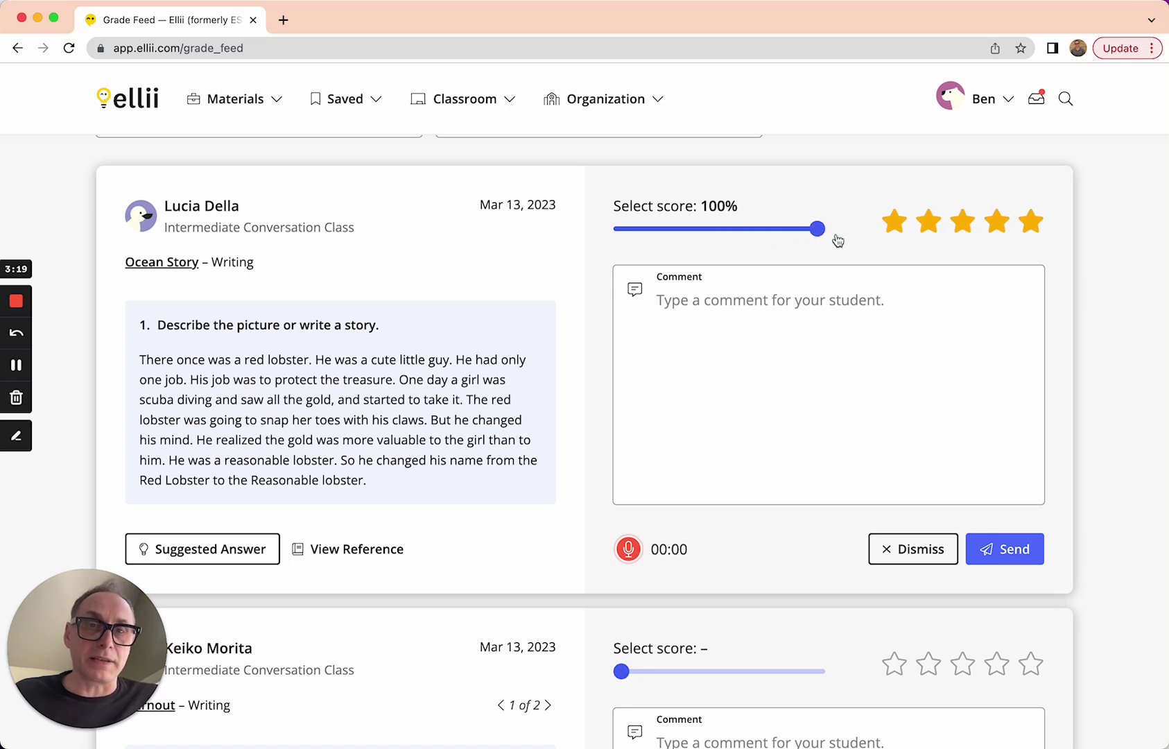
pyautogui.moveTo(815, 230); pyautogui.dragTo(589, 224)
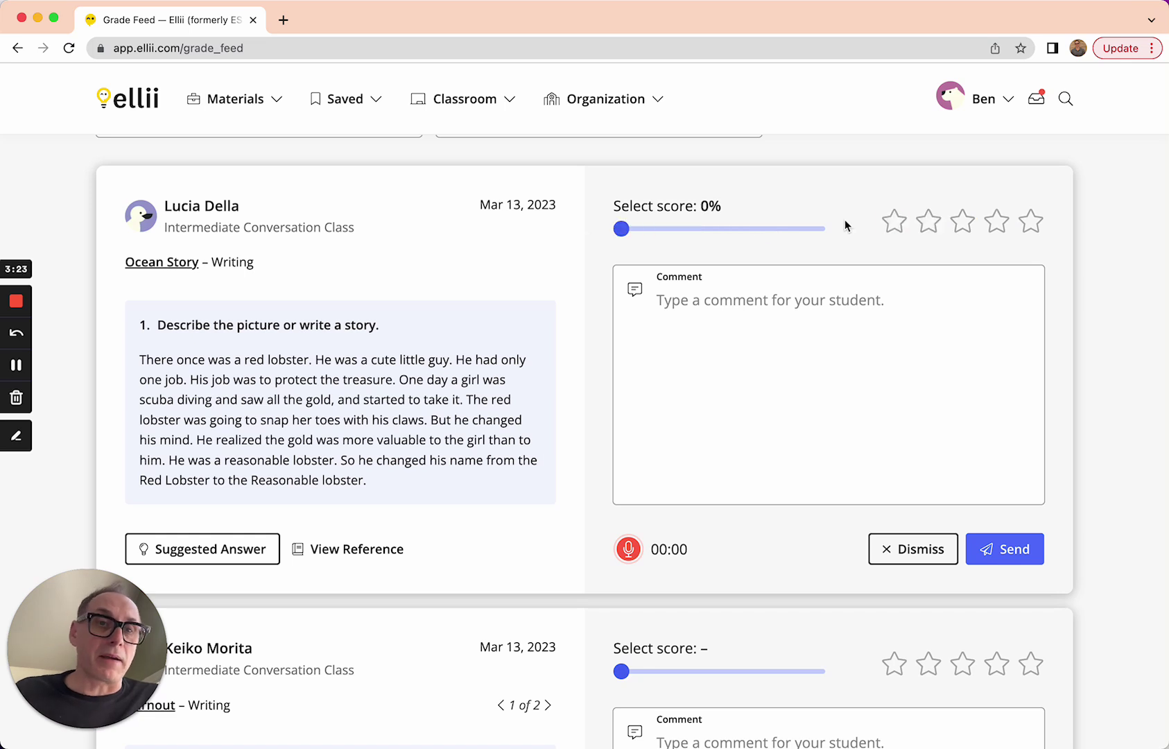
pyautogui.click(996, 223)
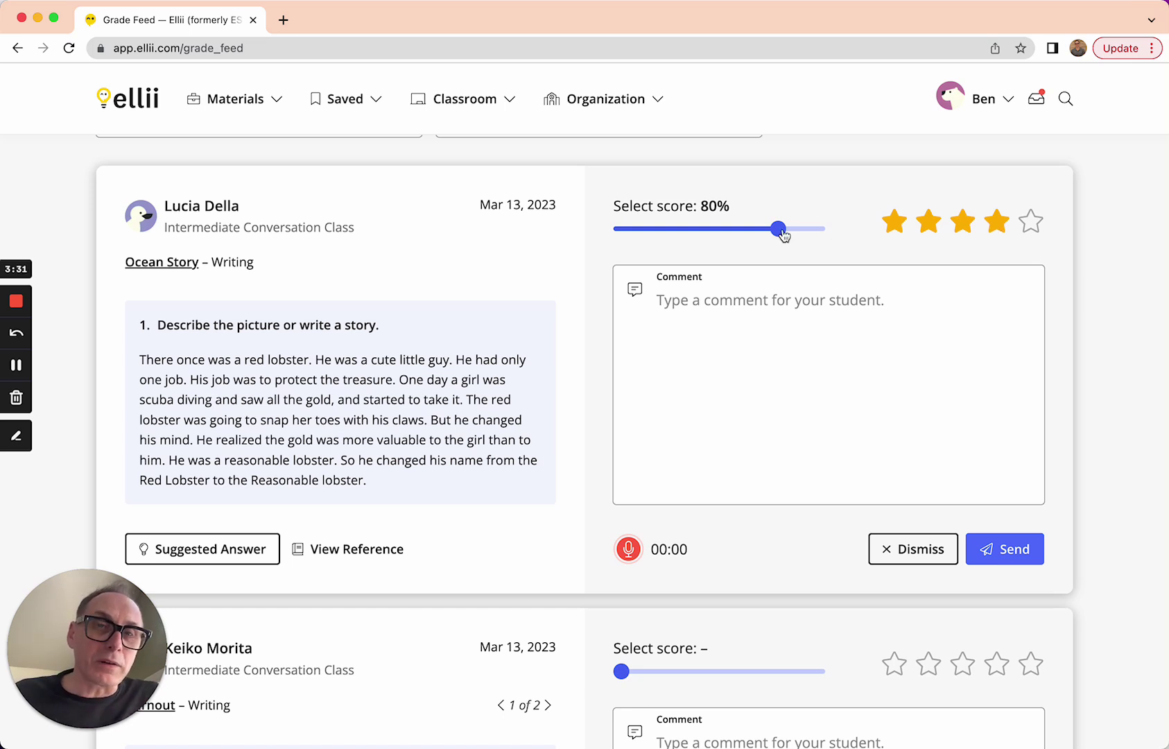
pyautogui.moveTo(777, 230); pyautogui.dragTo(613, 230)
pyautogui.click(996, 222)
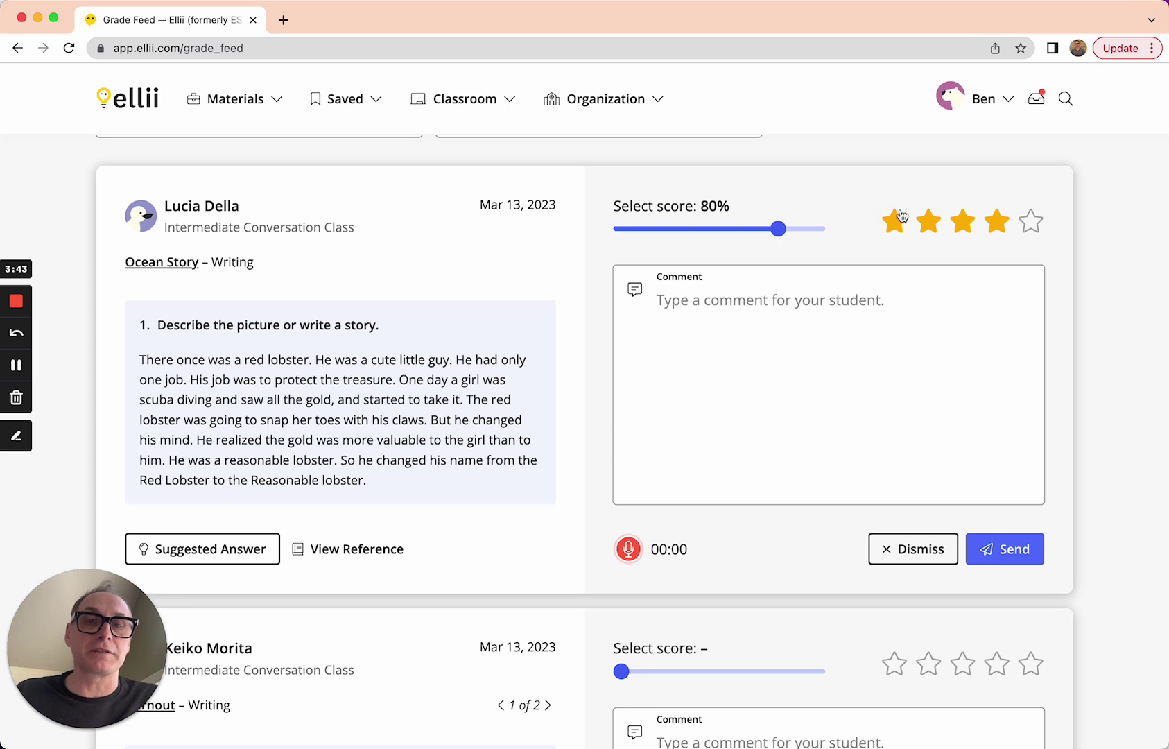
# - Score the Ocean Story writing assignment 100% and send it with the comment "Hey... Great story. I loved it. Thanks for making me laugh!"
pyautogui.click(819, 229)
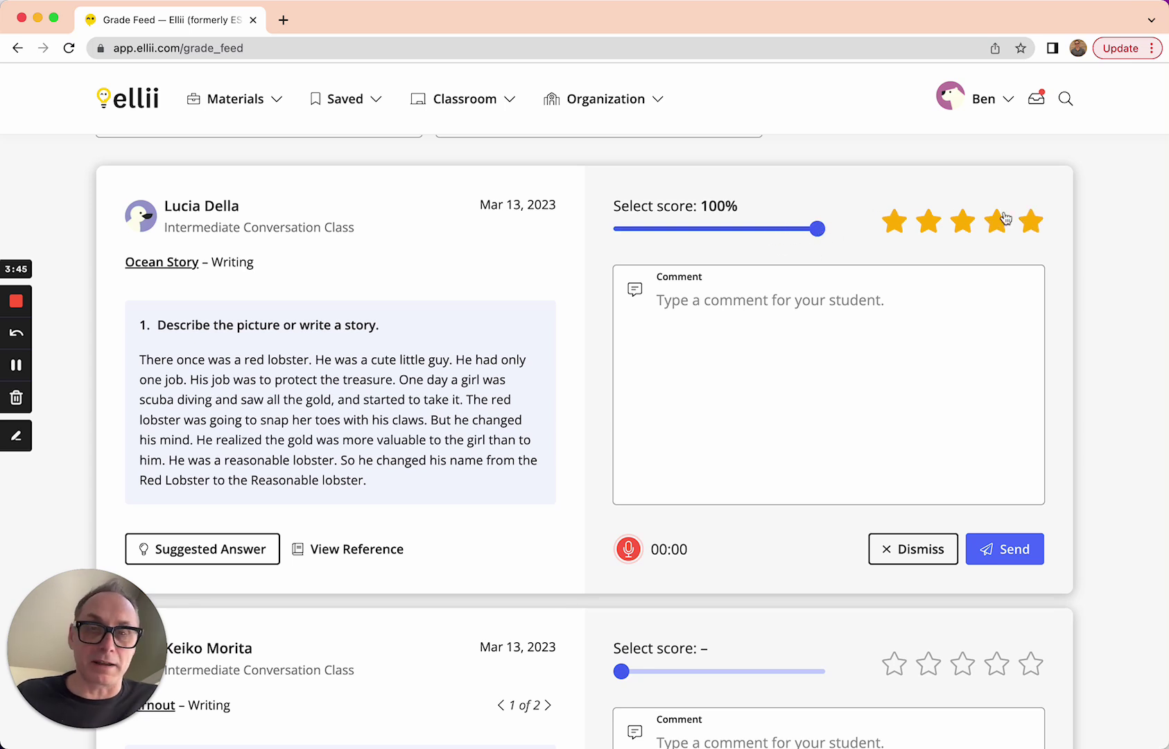
pyautogui.click(756, 310)
pyautogui.write('Hey..')
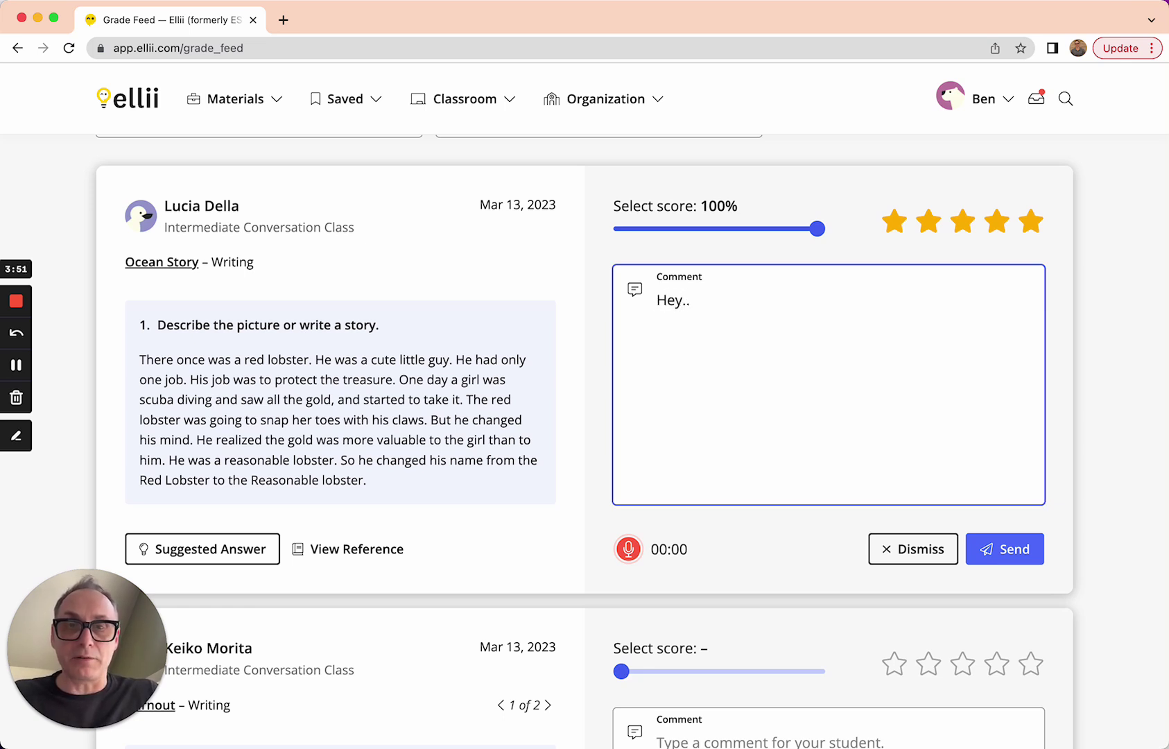
pyautogui.write('. Great')
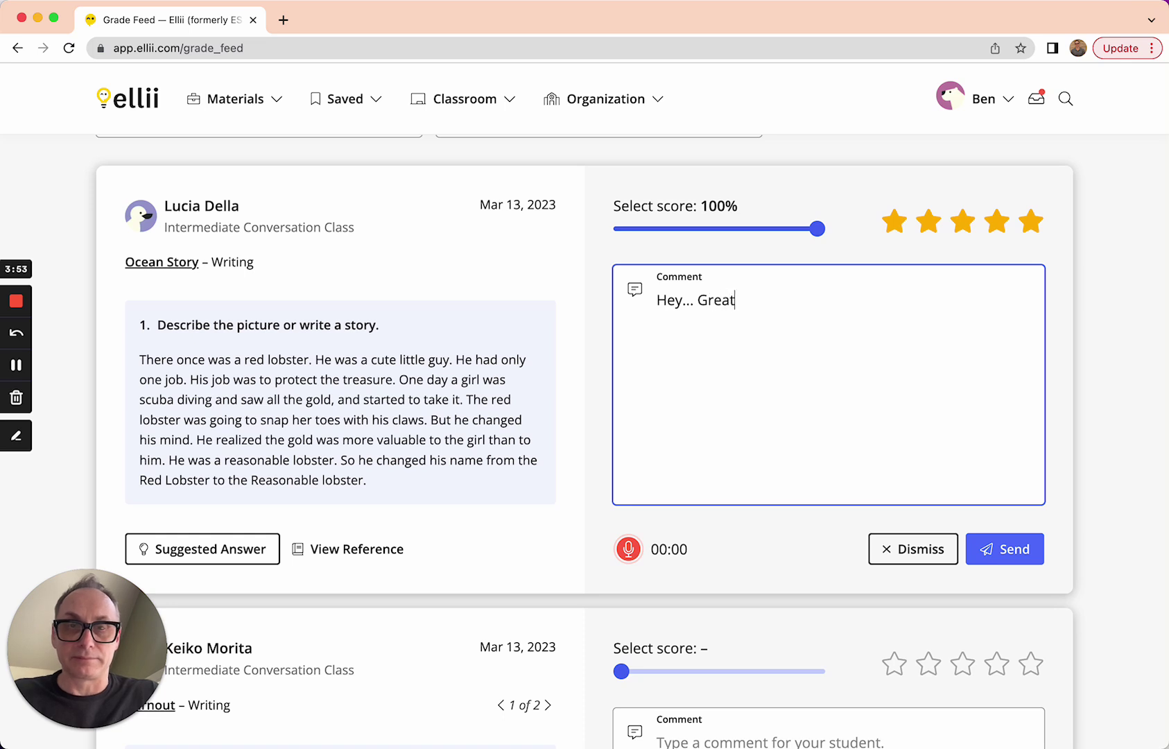
pyautogui.write(' story. I lovedd')
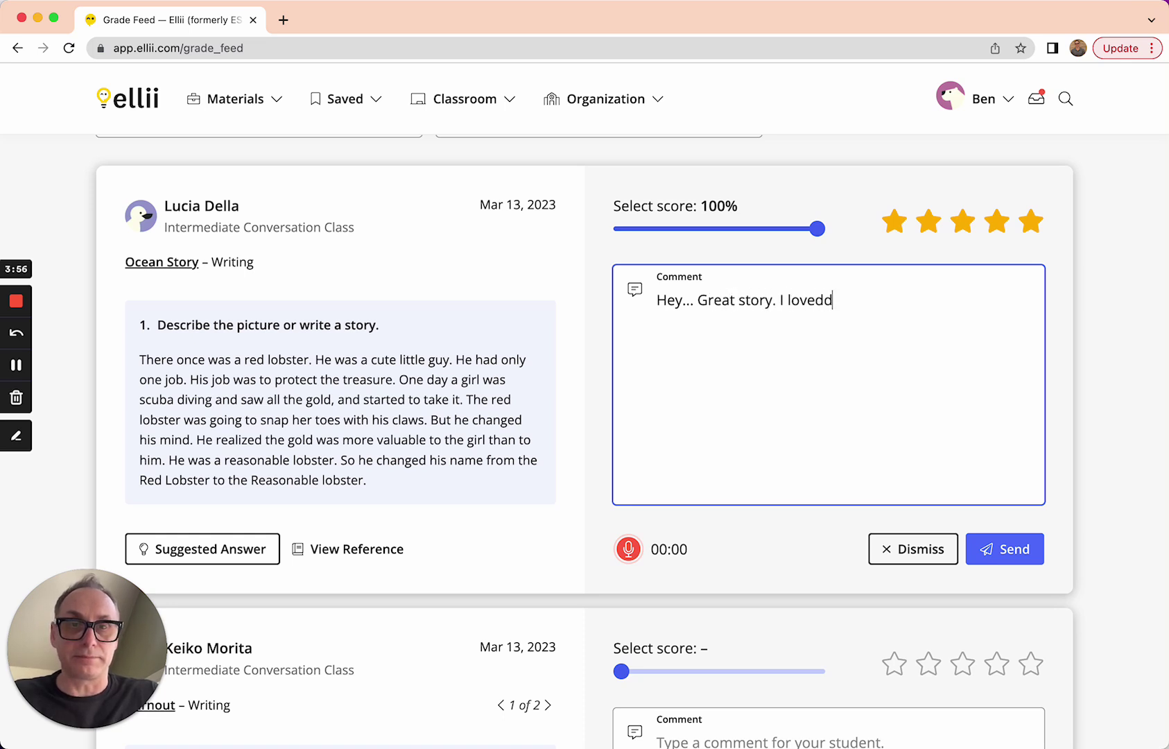
pyautogui.press('BackSpace')
pyautogui.write('it.')
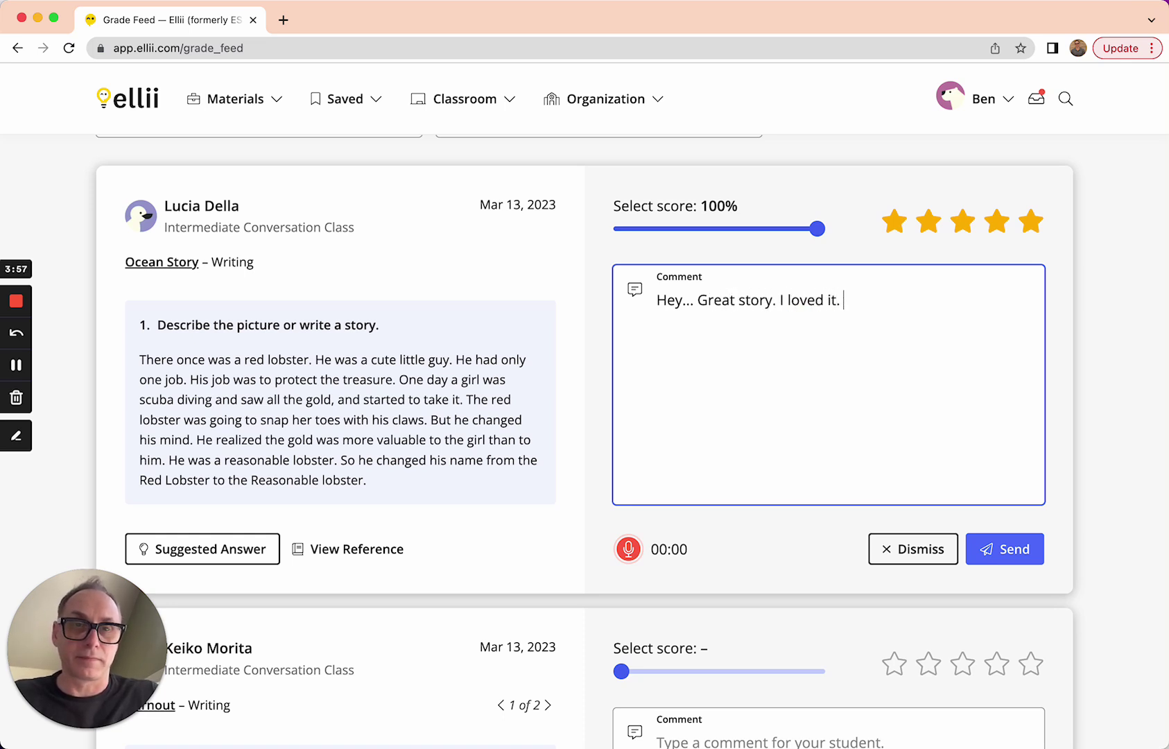
pyautogui.write(' Thanks fgo')
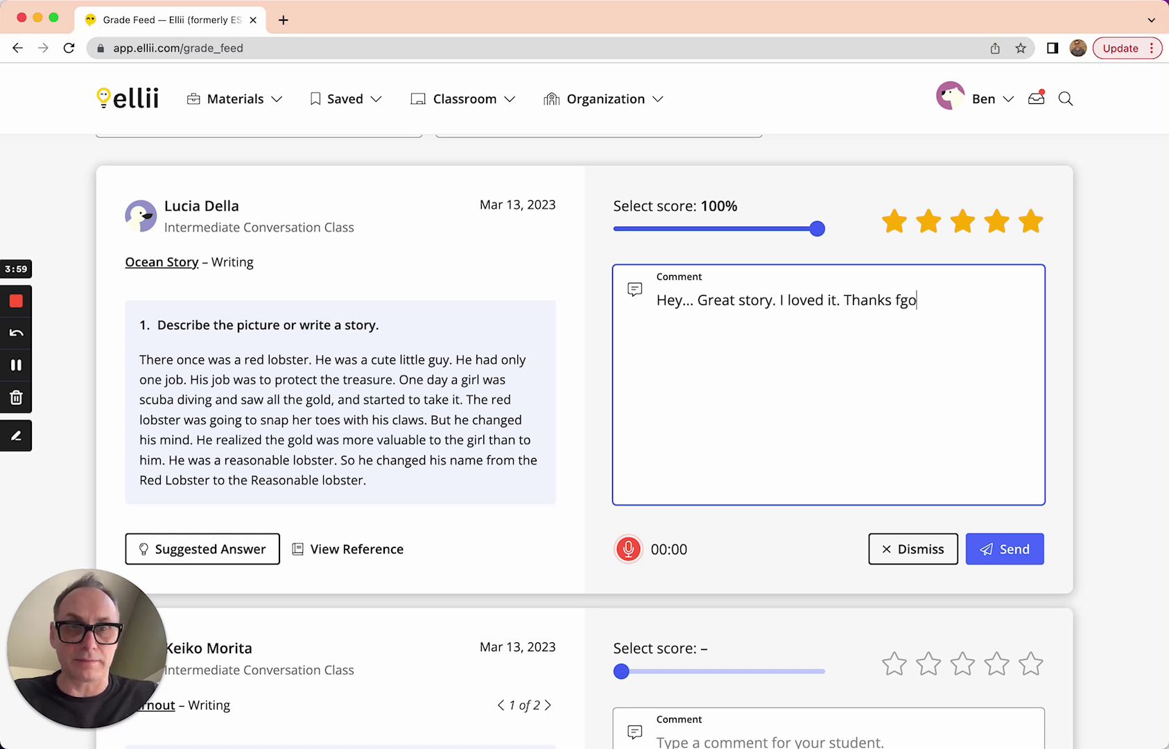
pyautogui.write('r')
pyautogui.press('BackSpace')
pyautogui.press('BackSpace')
pyautogui.write('making me laugh!')
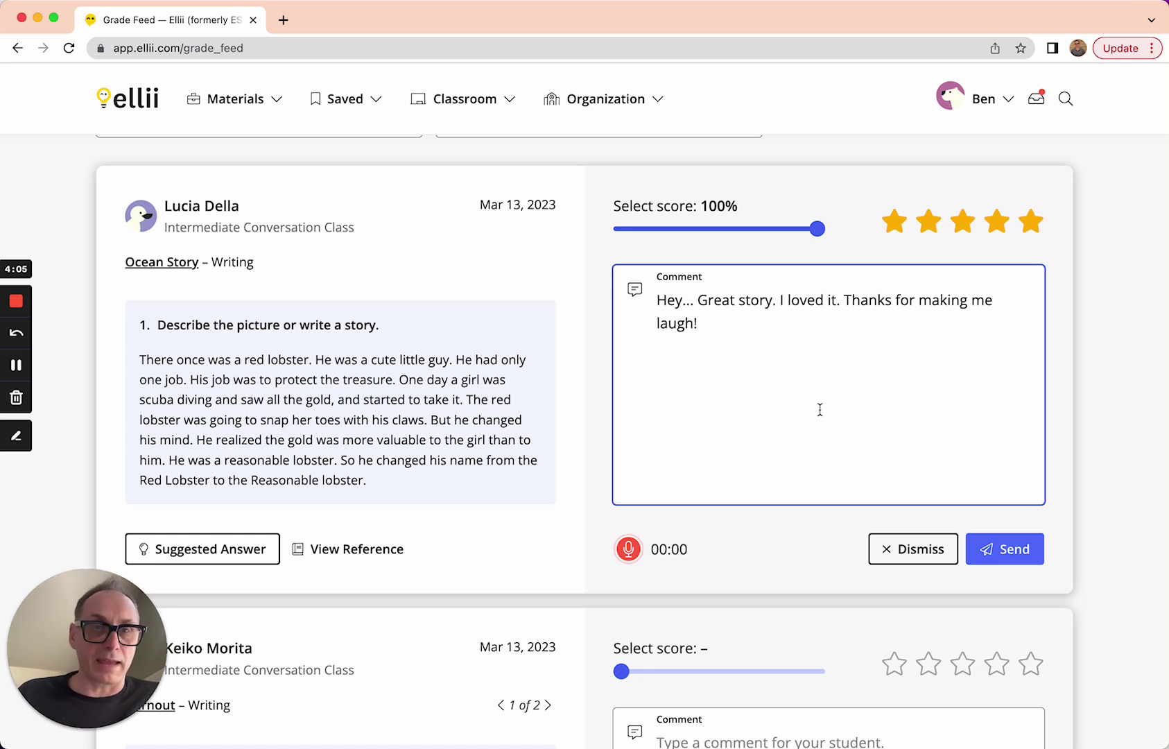
pyautogui.click(998, 549)
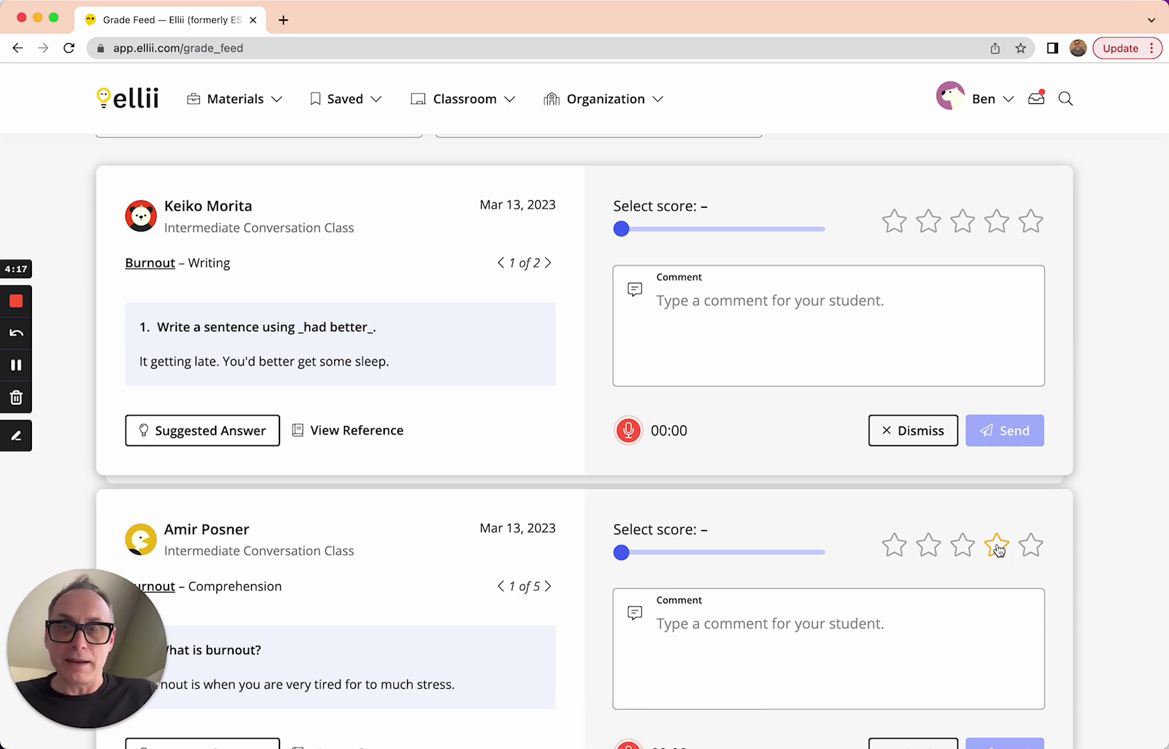
# - View the enlarged picture of the Ocean Story speaking assignment and play the student's audio recording
pyautogui.scroll(-7, 996, 550)
pyautogui.scroll(-1, 998, 549)
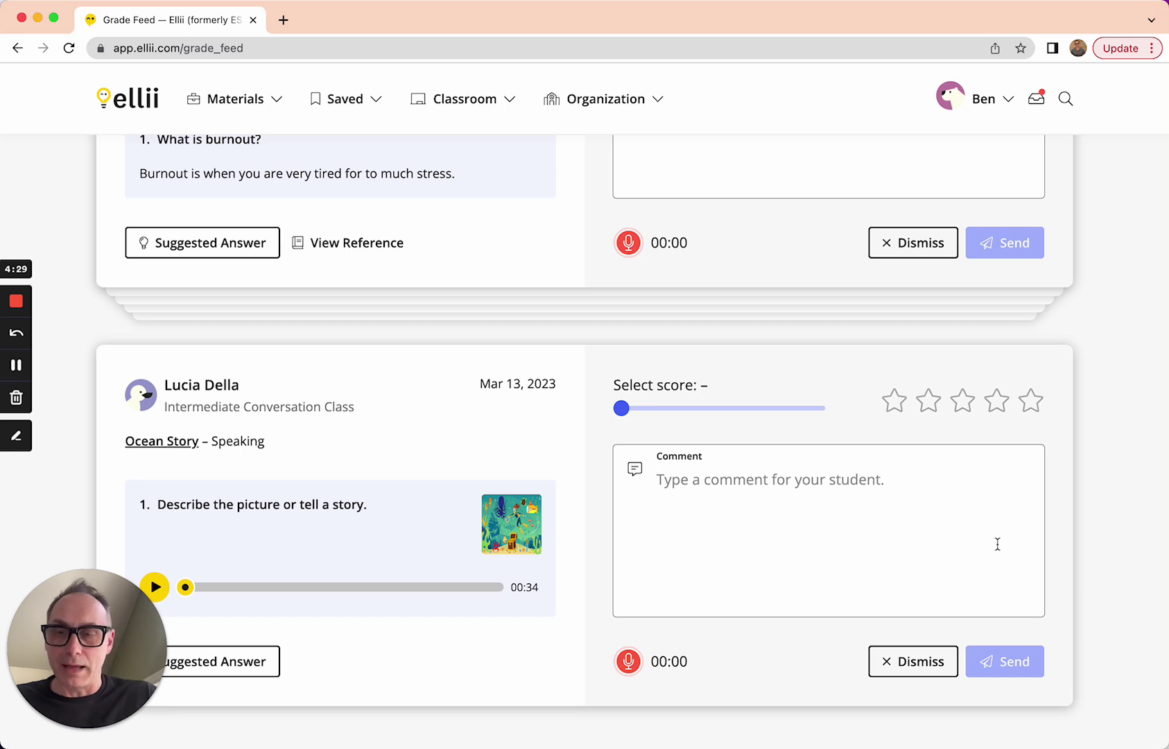
pyautogui.click(119, 622)
pyautogui.moveTo(119, 621); pyautogui.dragTo(1107, 619)
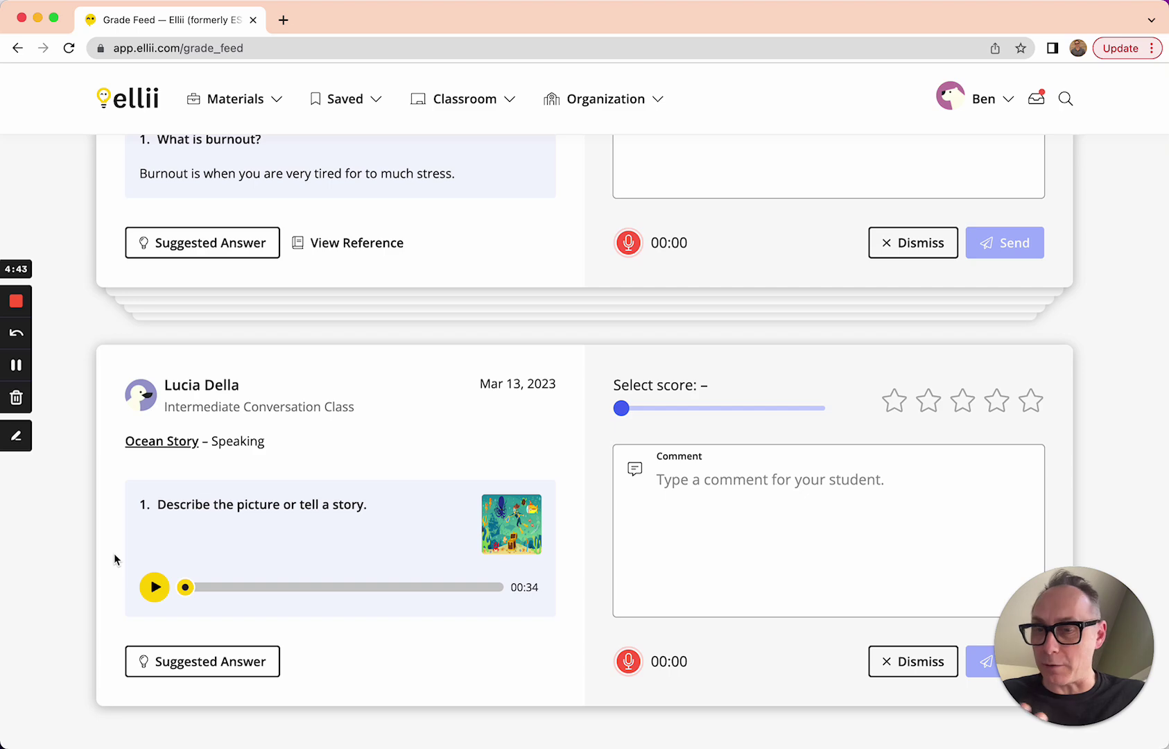
pyautogui.click(497, 524)
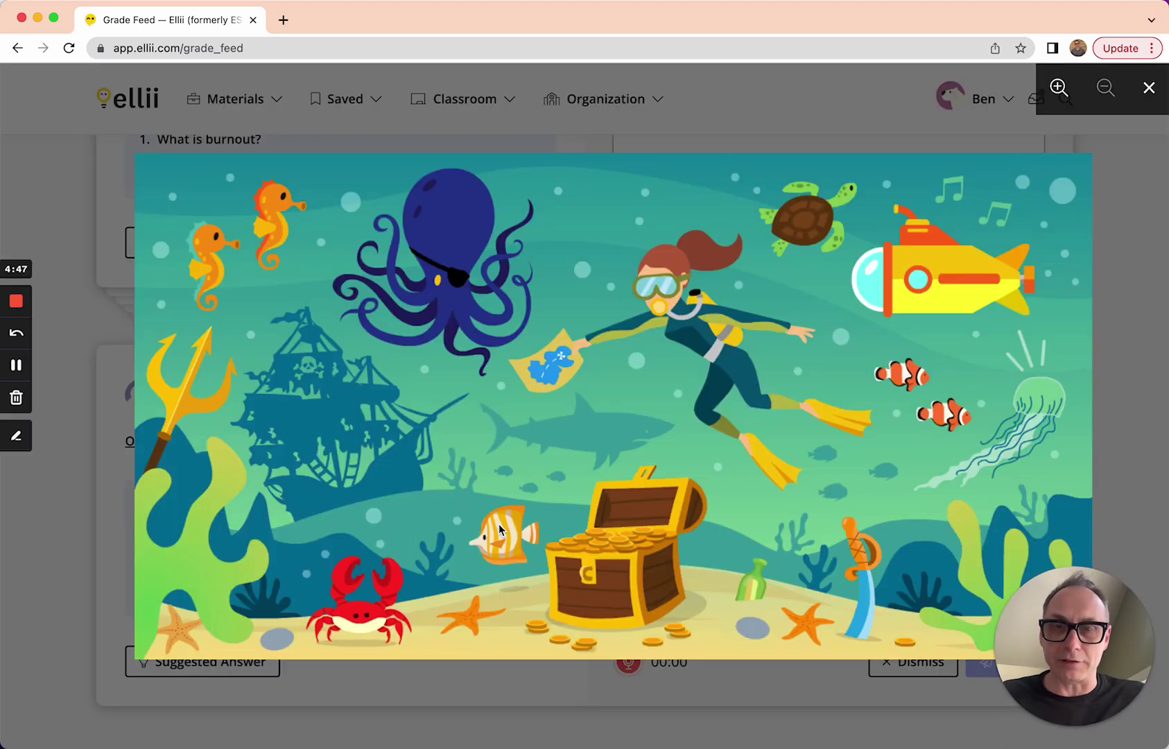
pyautogui.click(1151, 90)
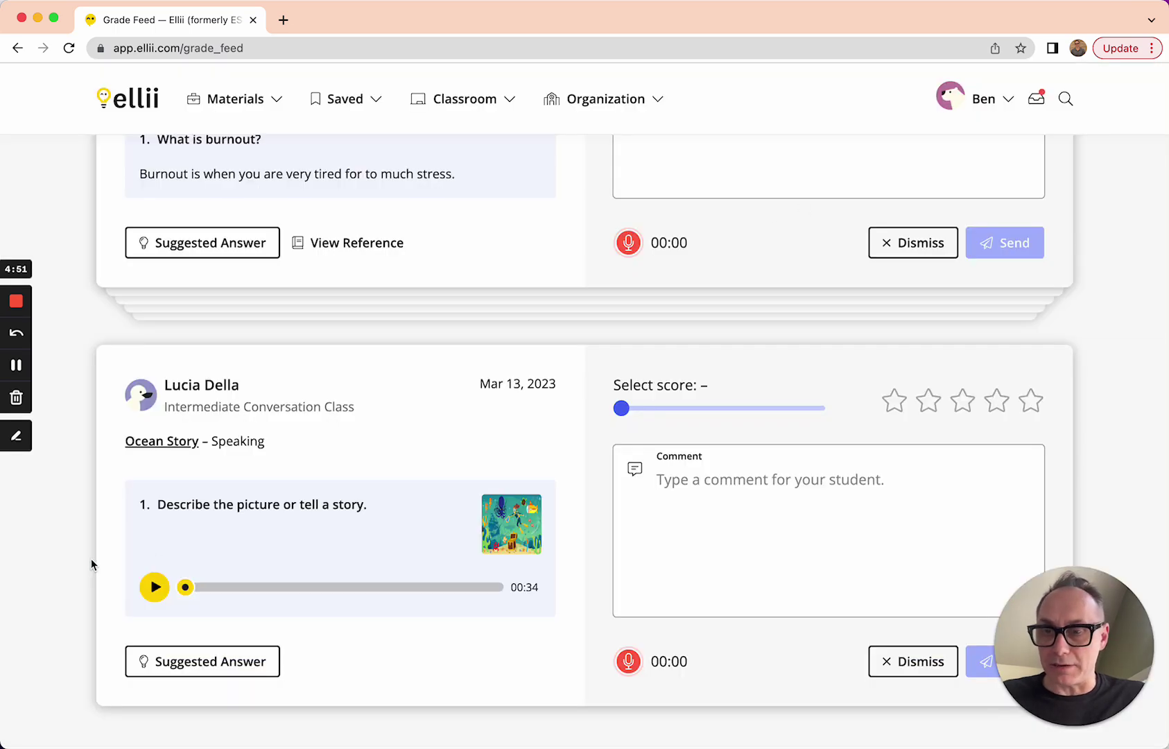
pyautogui.click(153, 586)
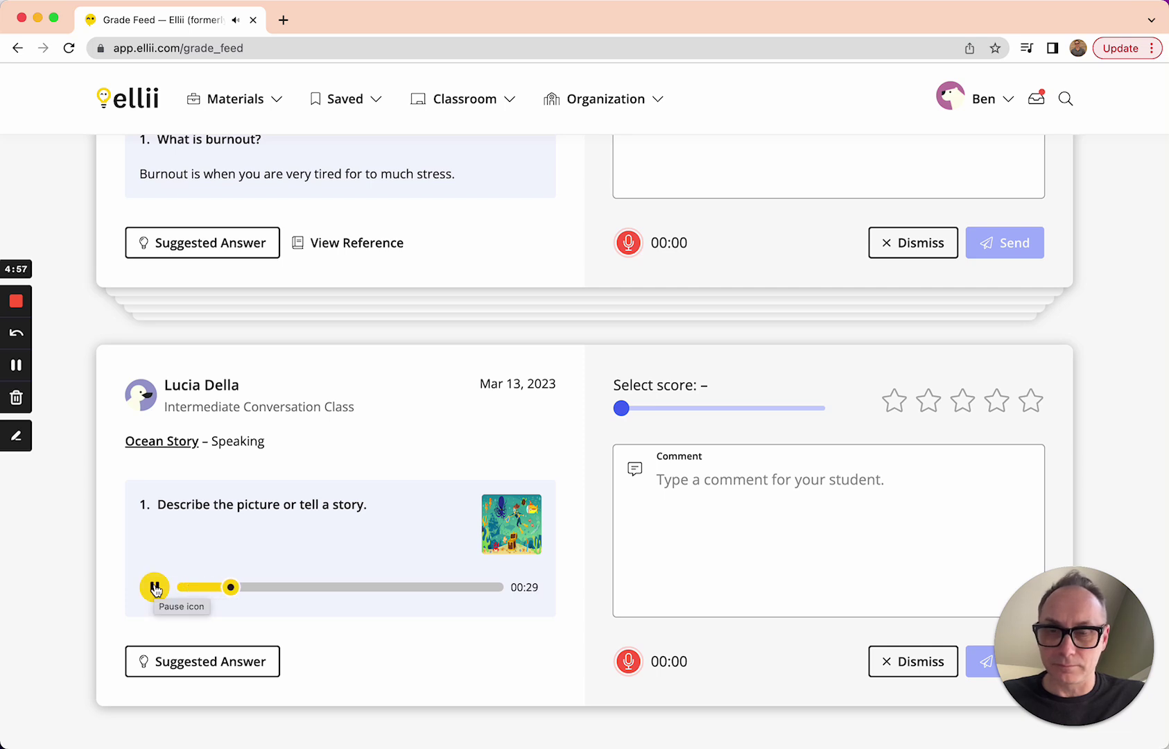
# - Pause the student's audio recording, score the Ocean Story speaking assignment 76% and send the feedback without a comment
pyautogui.click(155, 588)
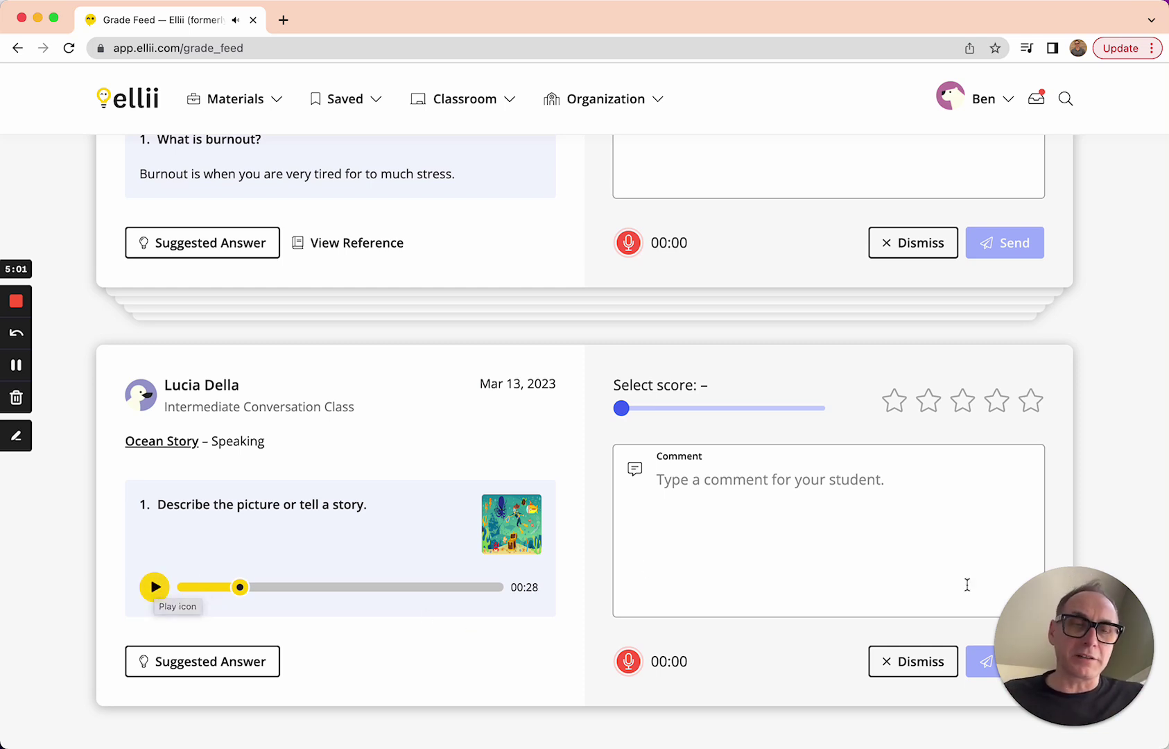
pyautogui.moveTo(1090, 625); pyautogui.dragTo(110, 613)
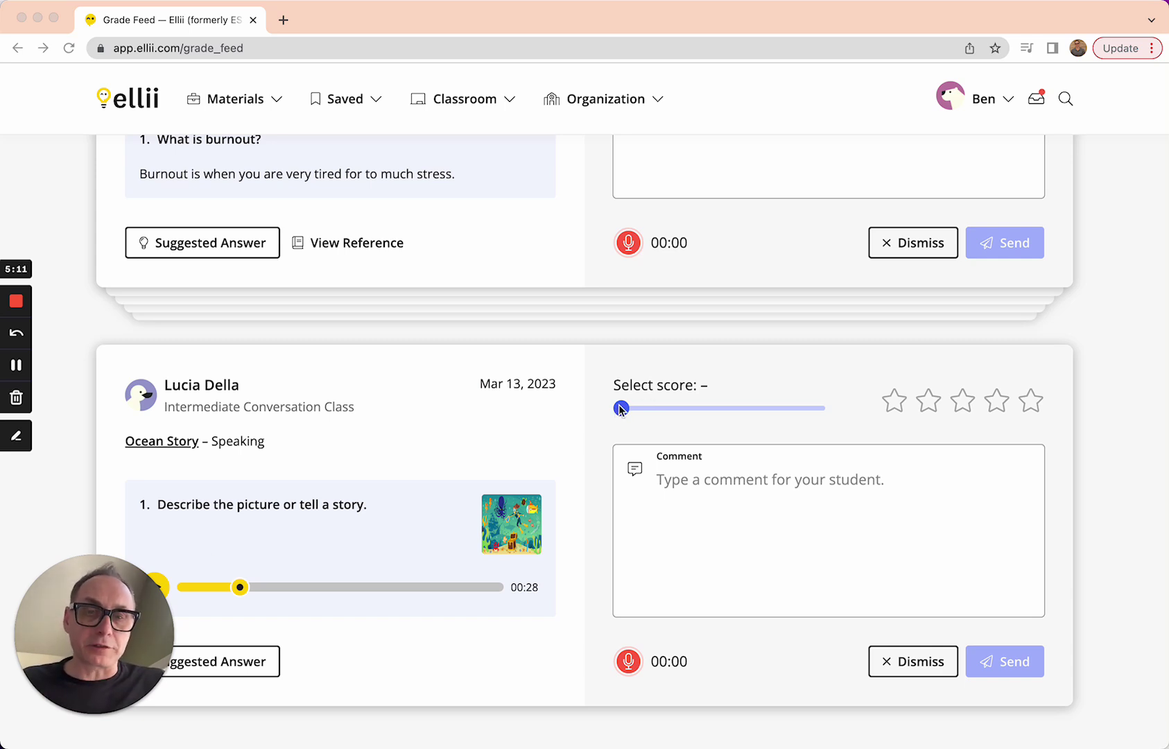
pyautogui.click(993, 405)
pyautogui.moveTo(783, 409); pyautogui.dragTo(770, 408)
pyautogui.click(693, 472)
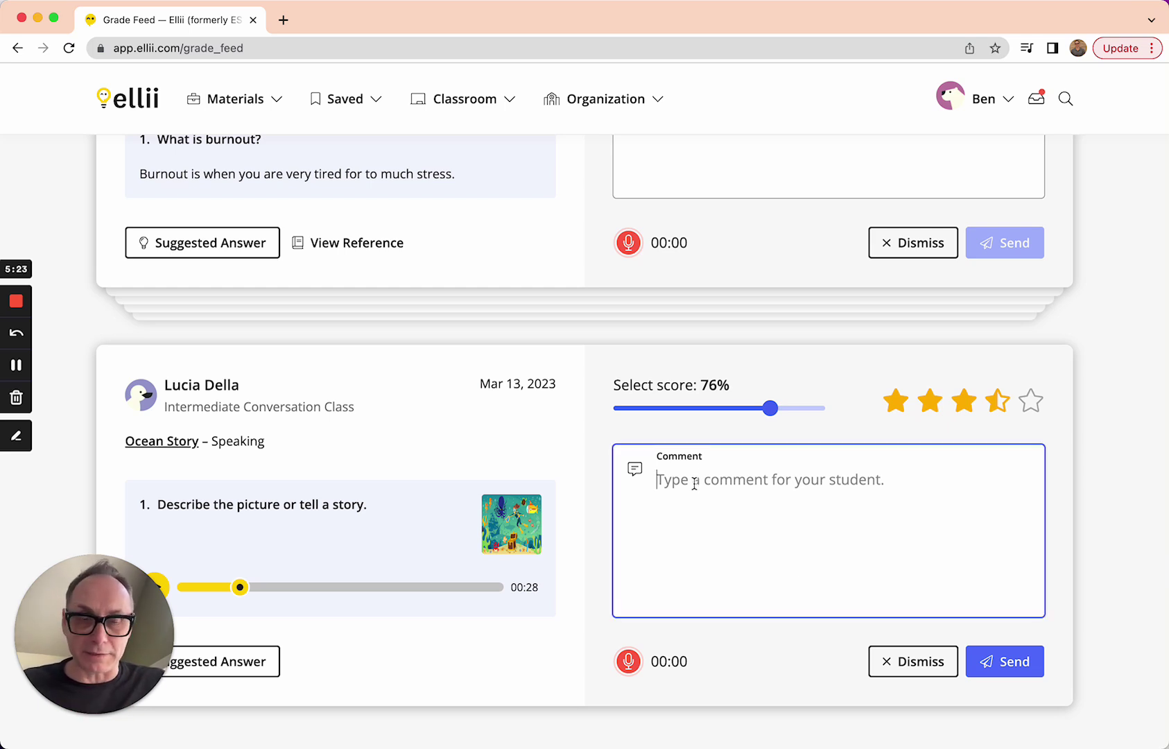
pyautogui.click(1017, 670)
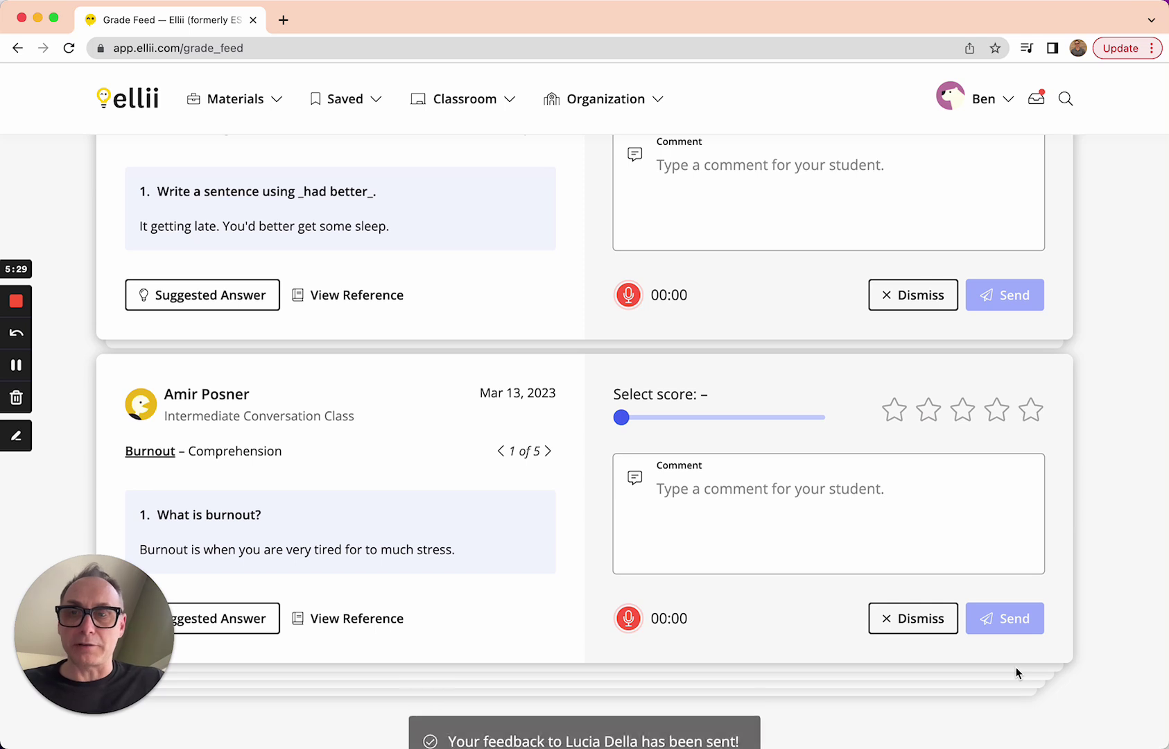
# - Examine the first Burnout writing question, on using "had better", and the student's answer to it
pyautogui.scroll(2, 774, 483)
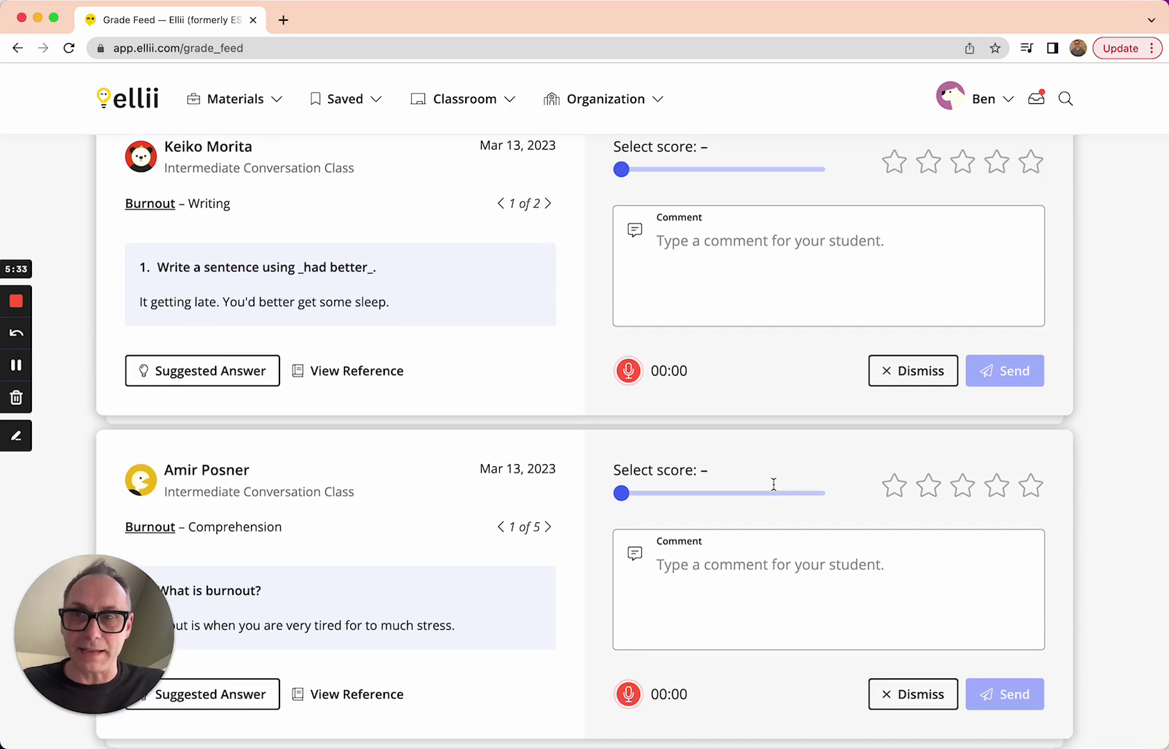
pyautogui.scroll(1, 773, 483)
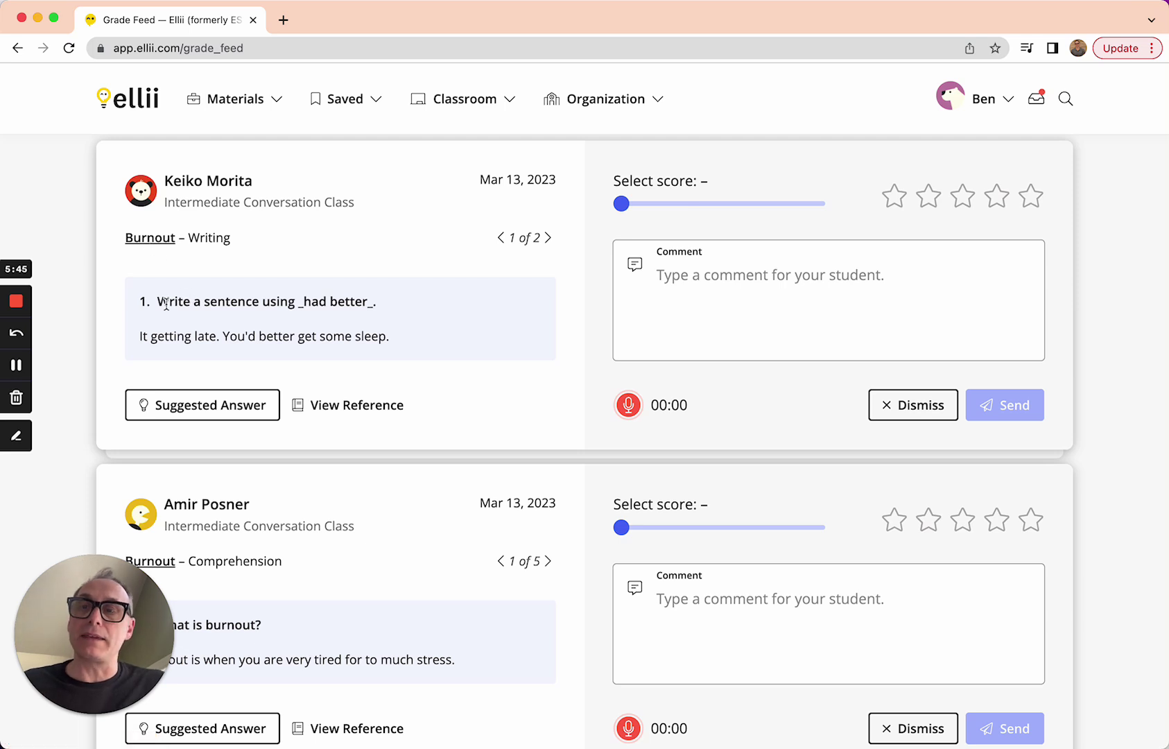
pyautogui.moveTo(158, 301); pyautogui.dragTo(361, 317)
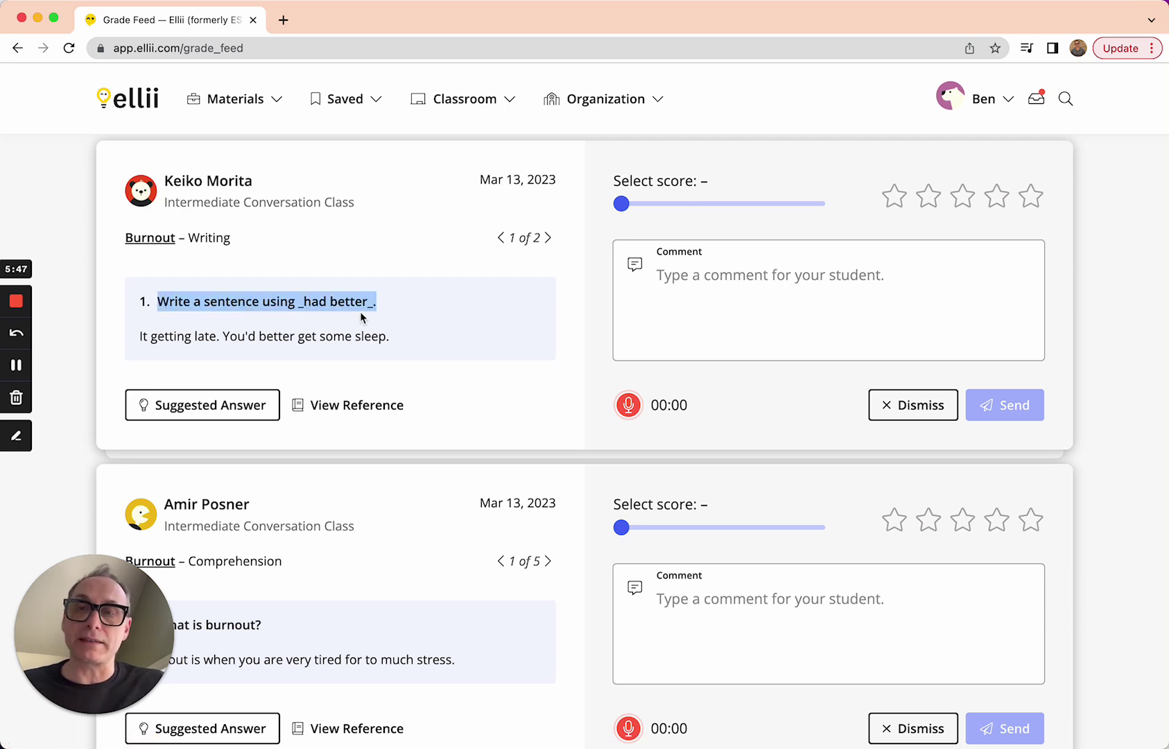
pyautogui.click(398, 311)
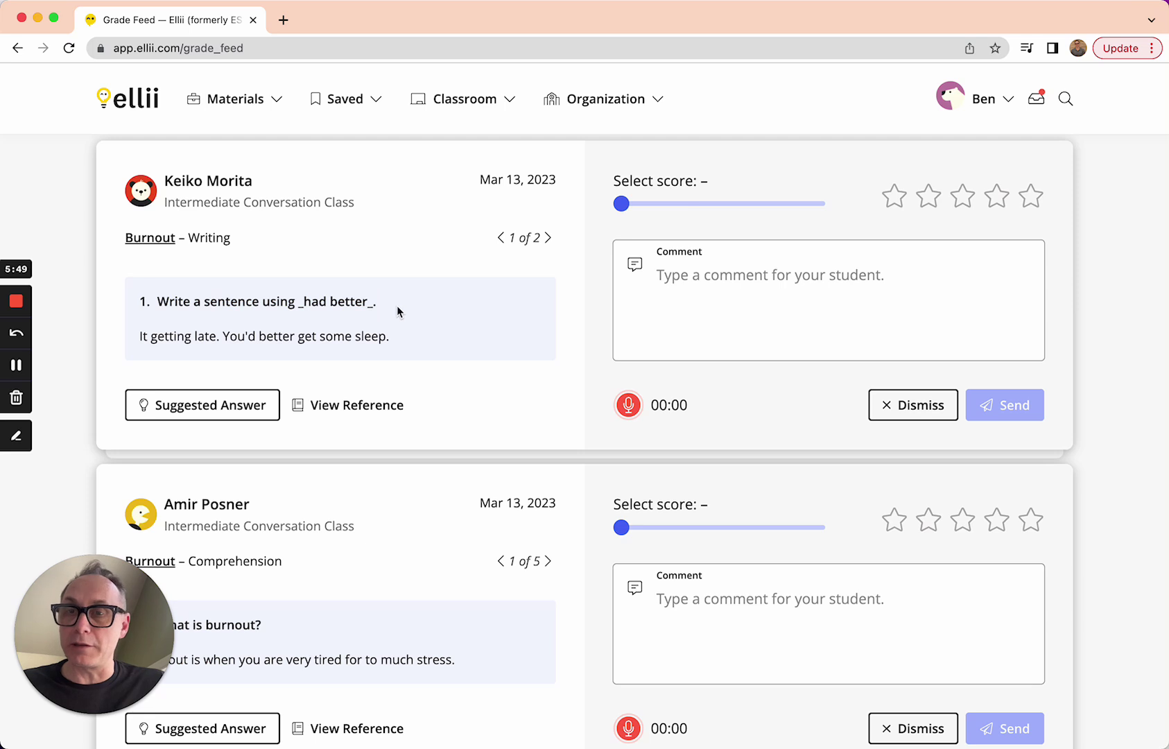
pyautogui.moveTo(376, 301); pyautogui.dragTo(304, 302)
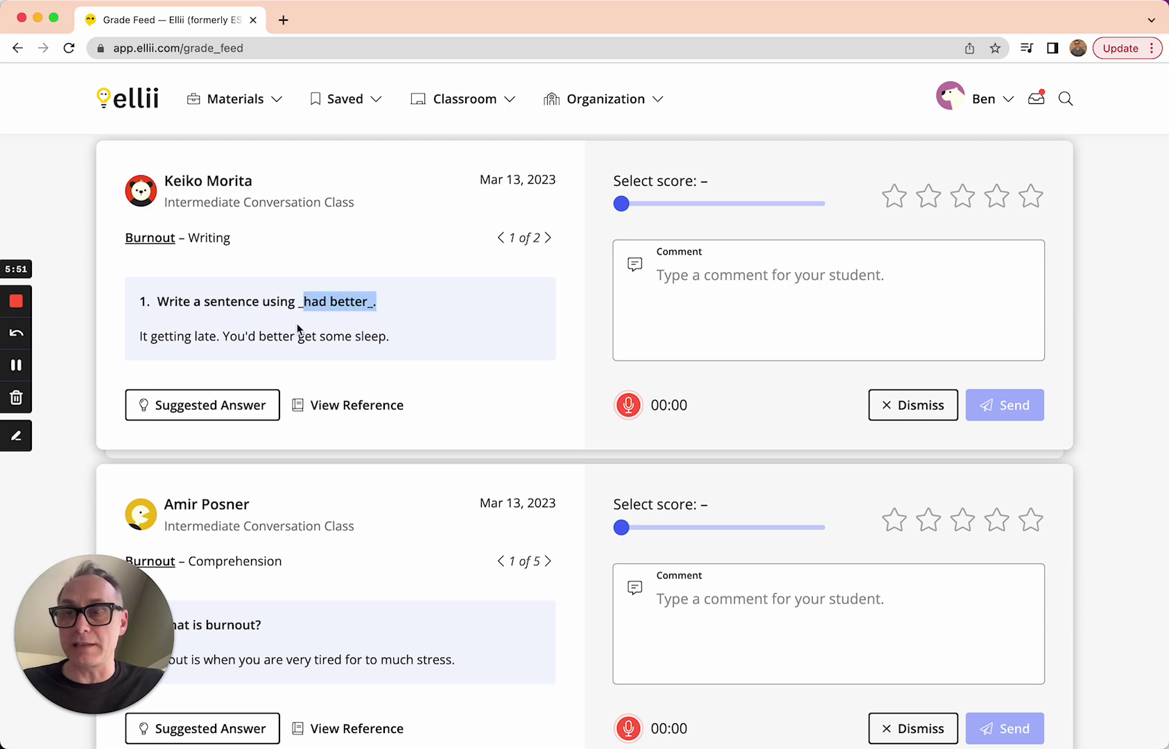
pyautogui.click(225, 303)
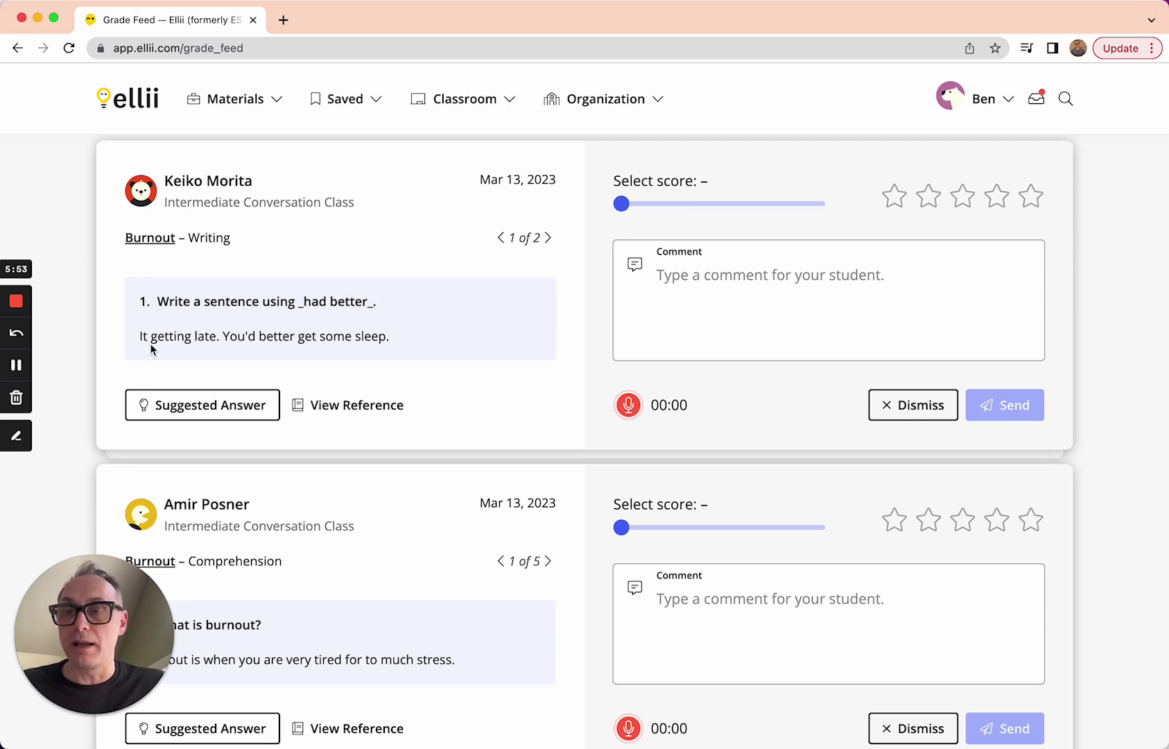
# - Comment on the "had better" answer by quoting it, adding "You forgot: is." and the correction "It is getting late. You'd better get some sleep."
pyautogui.moveTo(141, 339)
pyautogui.mouseDown()
pyautogui.moveTo(198, 353)
pyautogui.moveTo(305, 339)
pyautogui.moveTo(133, 342)
pyautogui.mouseUp()
pyautogui.press('super+c')
pyautogui.click(210, 335)
pyautogui.click(716, 279)
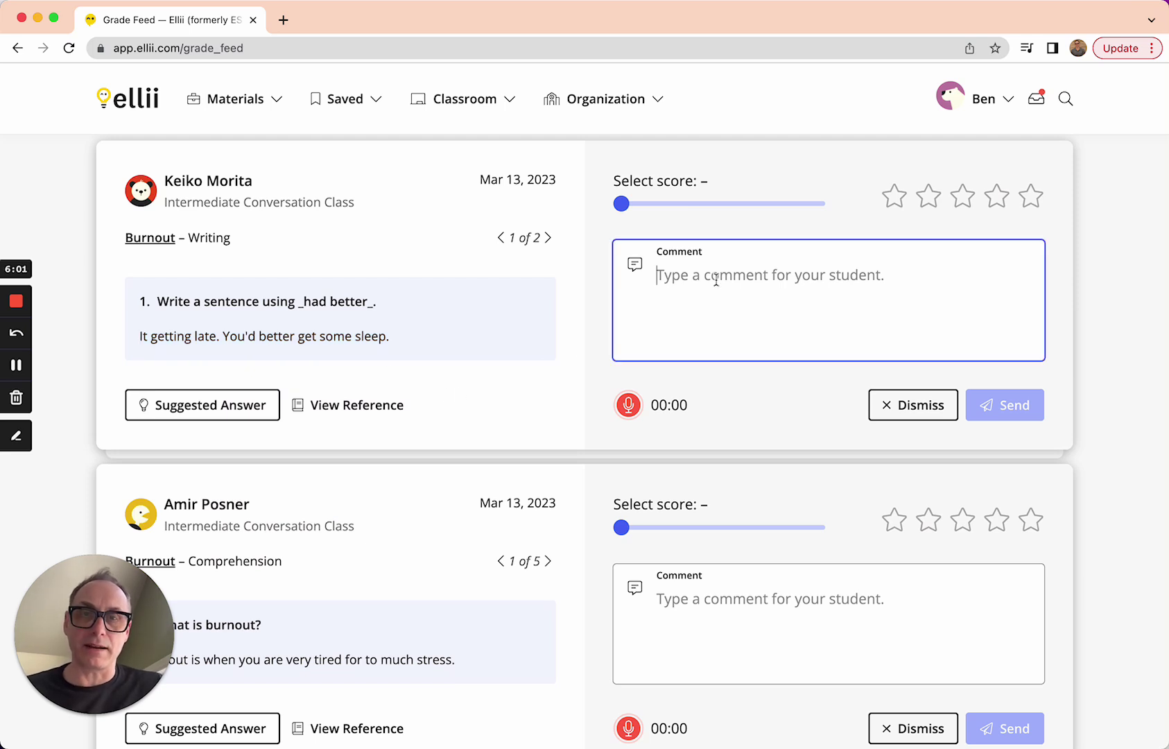
pyautogui.press('super+v')
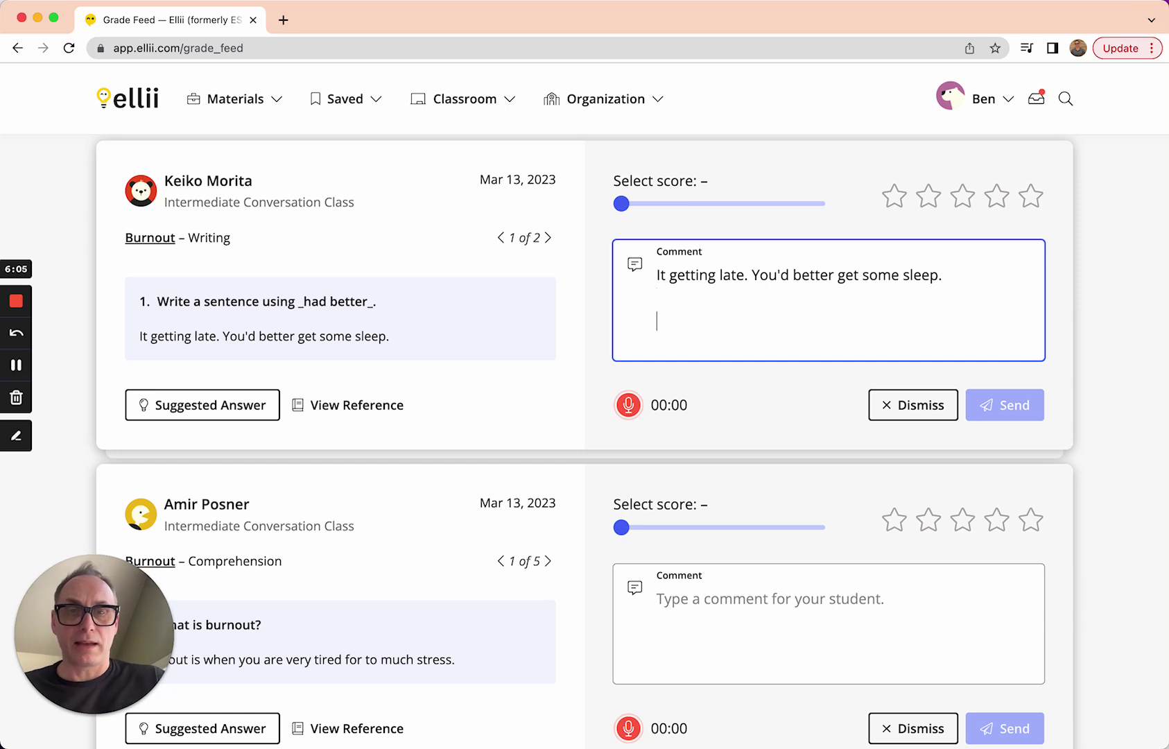
pyautogui.write('You forgot: is.')
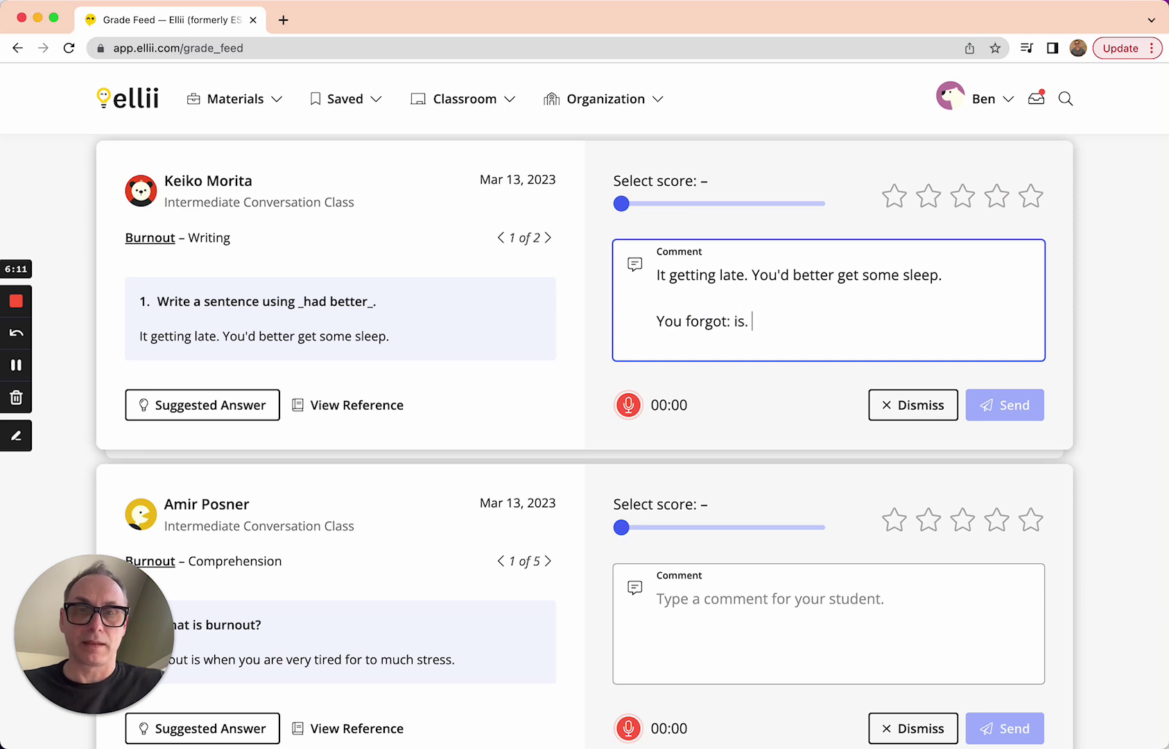
pyautogui.press('Return')
pyautogui.press('Return')
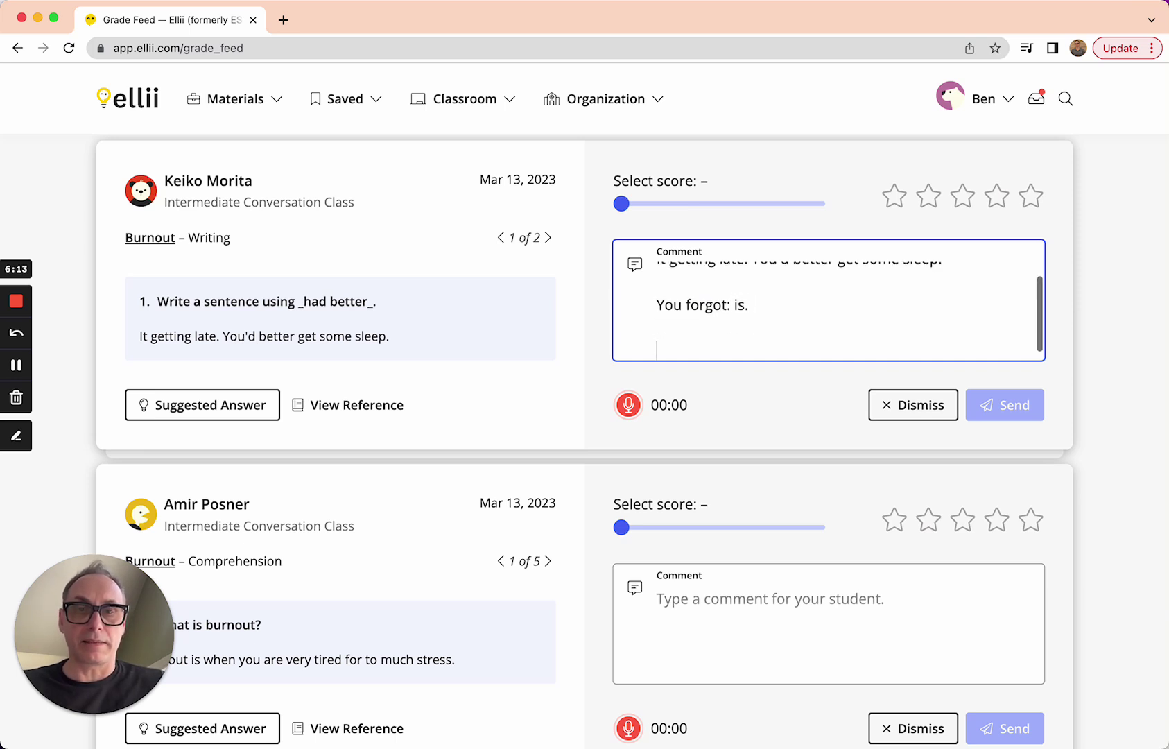
pyautogui.press('super+v')
pyautogui.click(668, 352)
pyautogui.write('is')
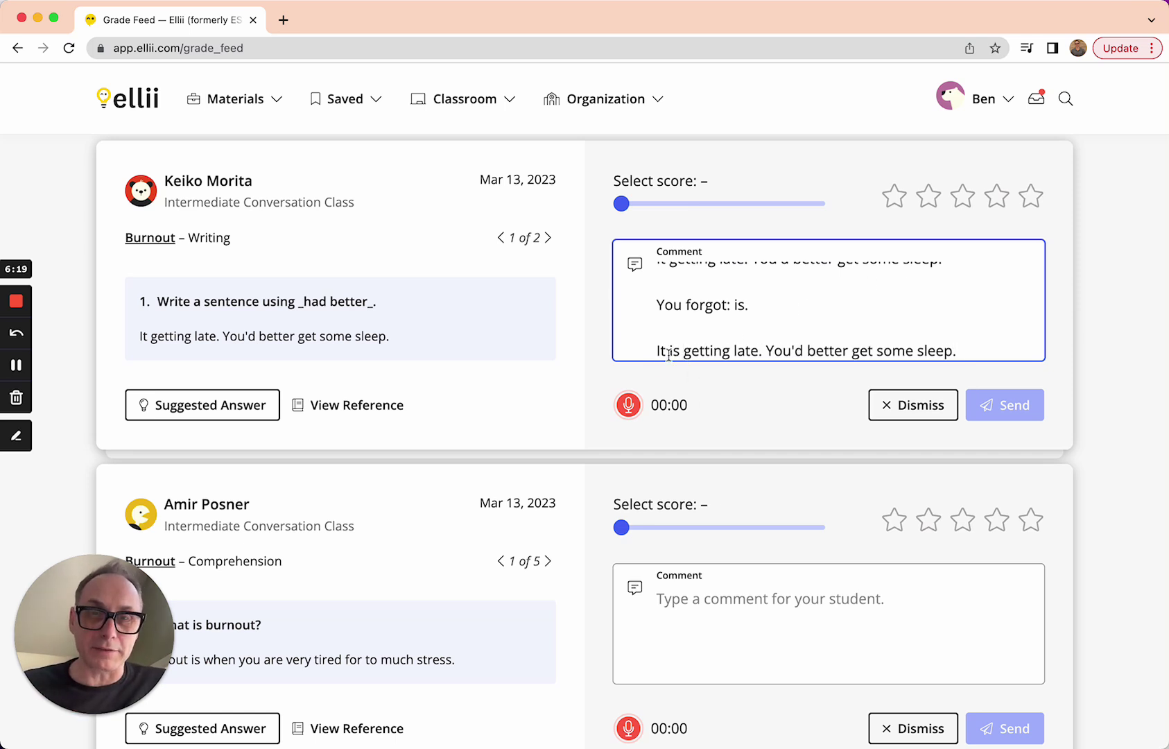
# - Record an audio comment for the "had better" answer, deleting the short first take and recording a new one
pyautogui.click(628, 405)
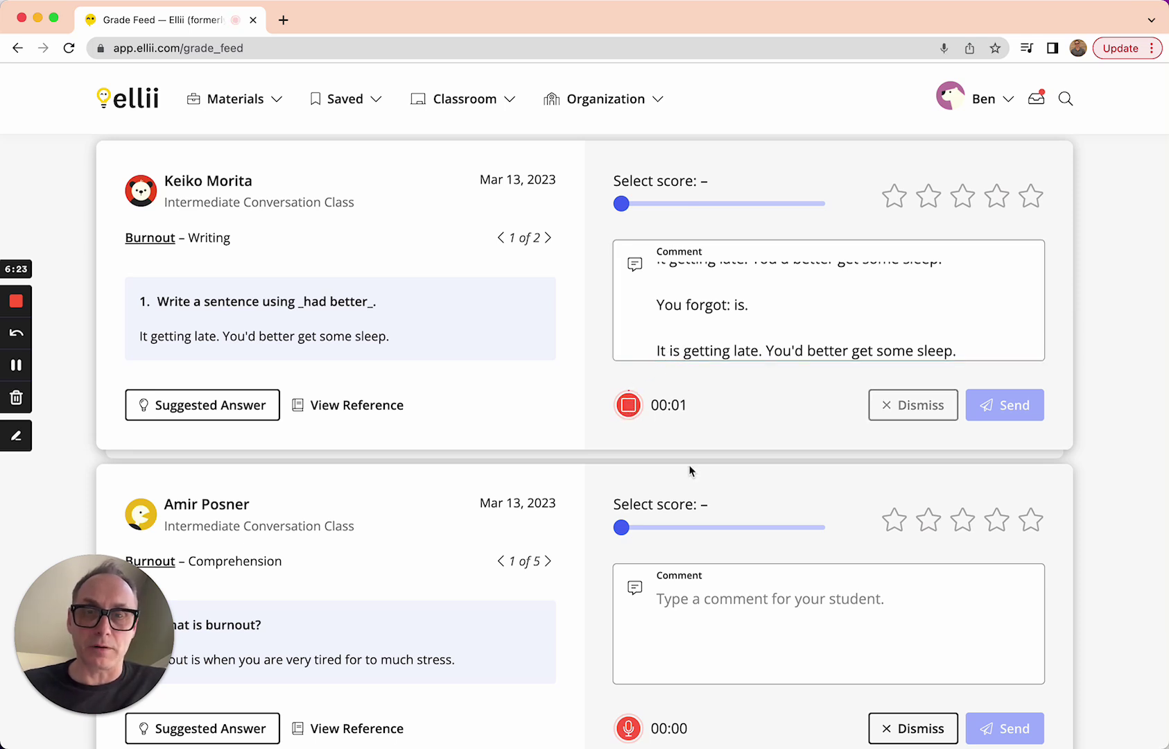
pyautogui.click(631, 416)
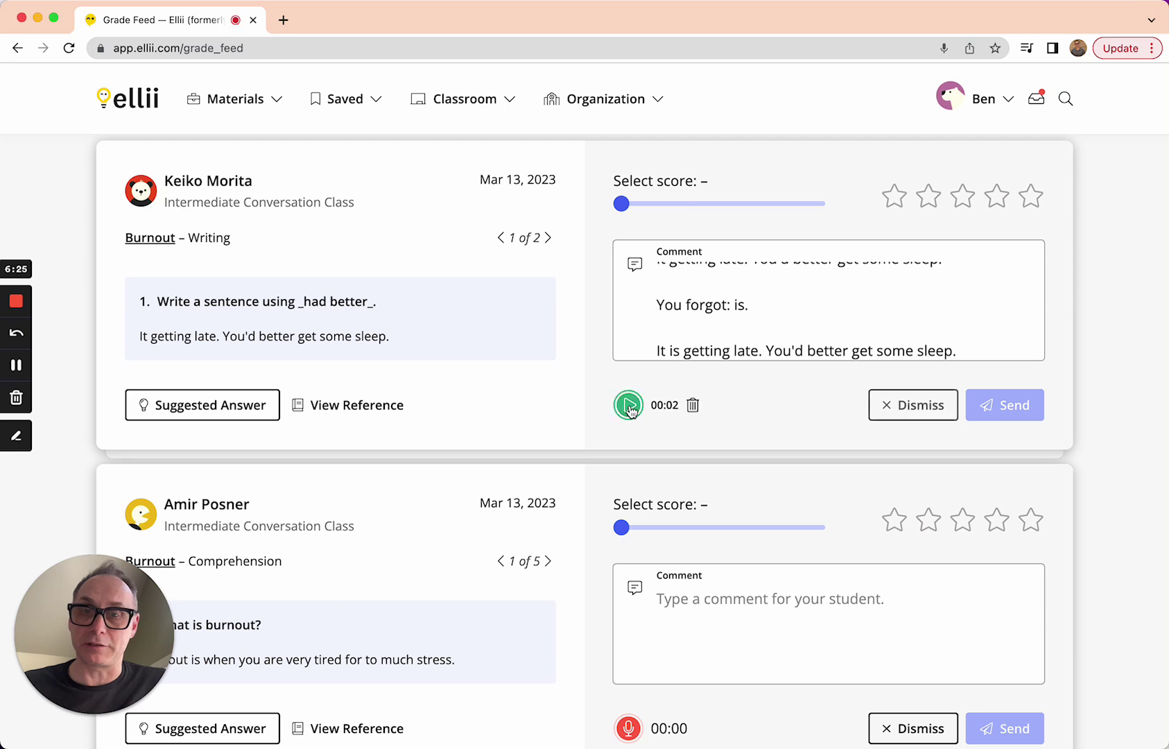
pyautogui.click(696, 405)
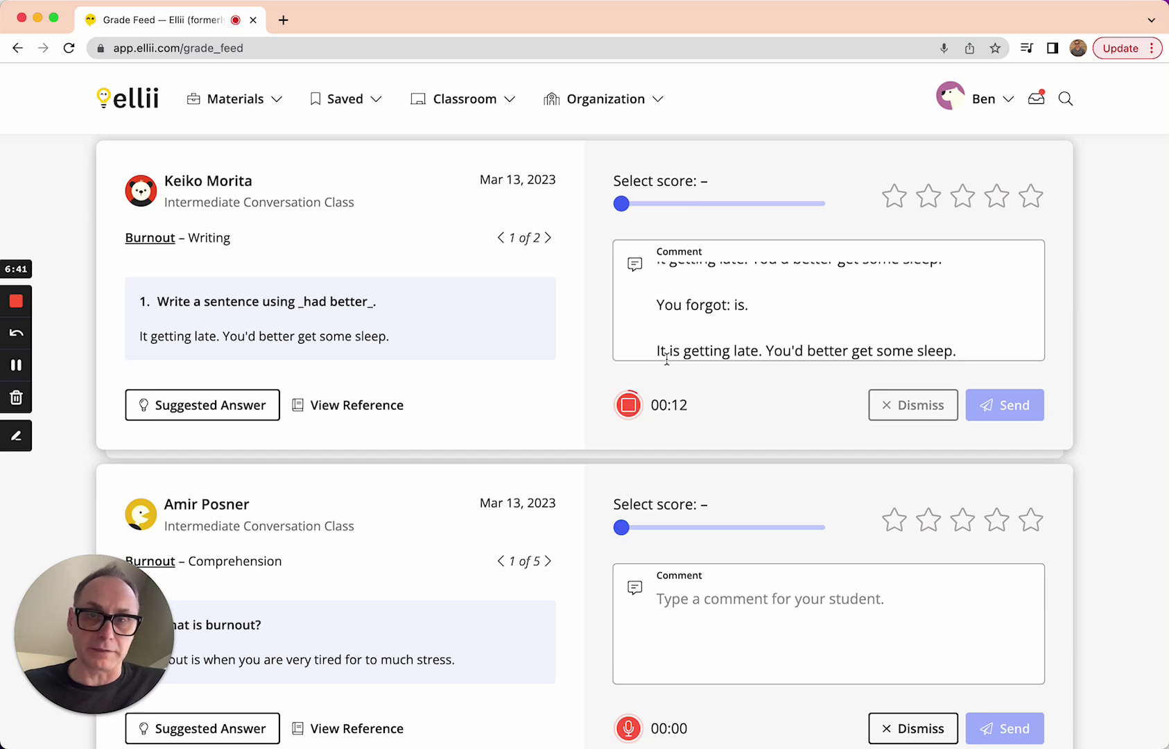
pyautogui.click(628, 404)
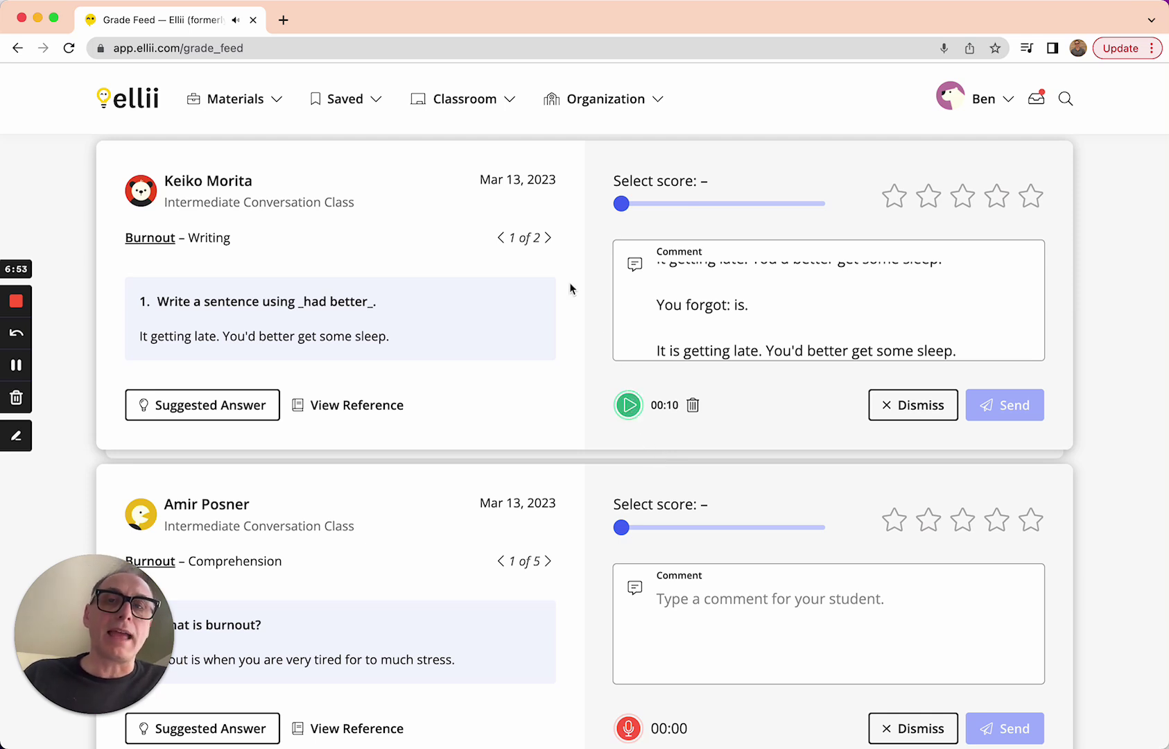
# - Score the "had better" answer four stars (80%) and send the feedback
pyautogui.moveTo(621, 202); pyautogui.dragTo(552, 211)
pyautogui.click(996, 200)
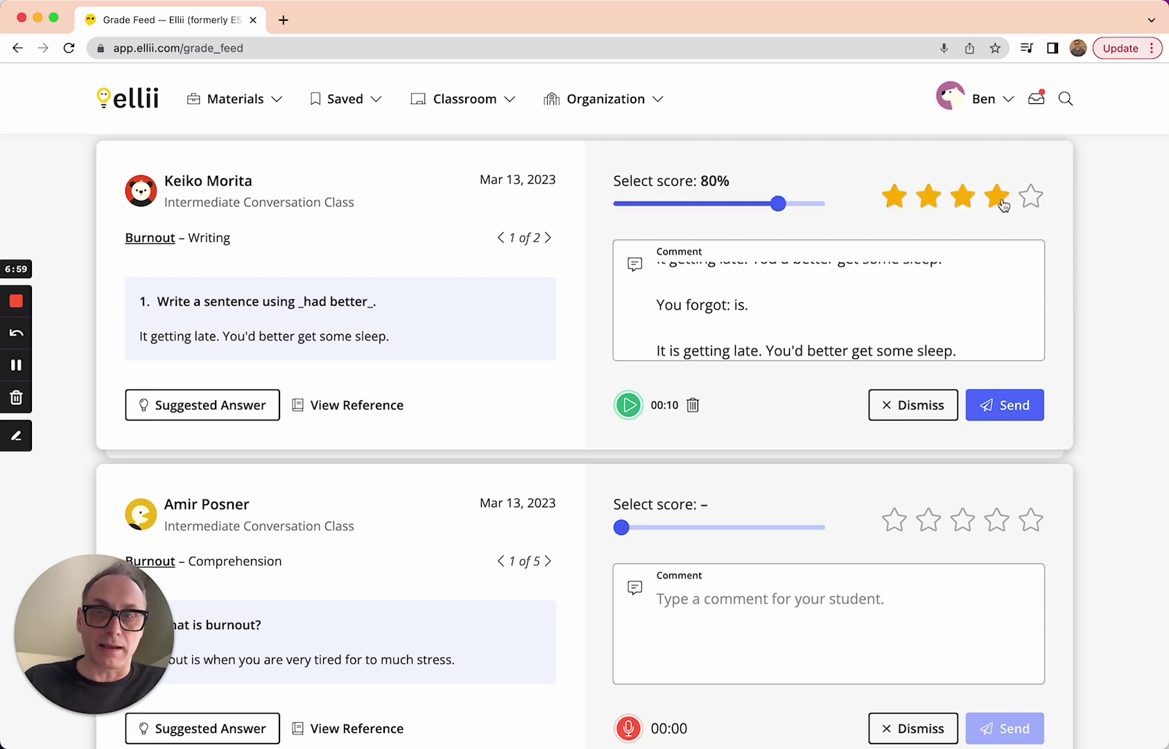
pyautogui.click(1022, 418)
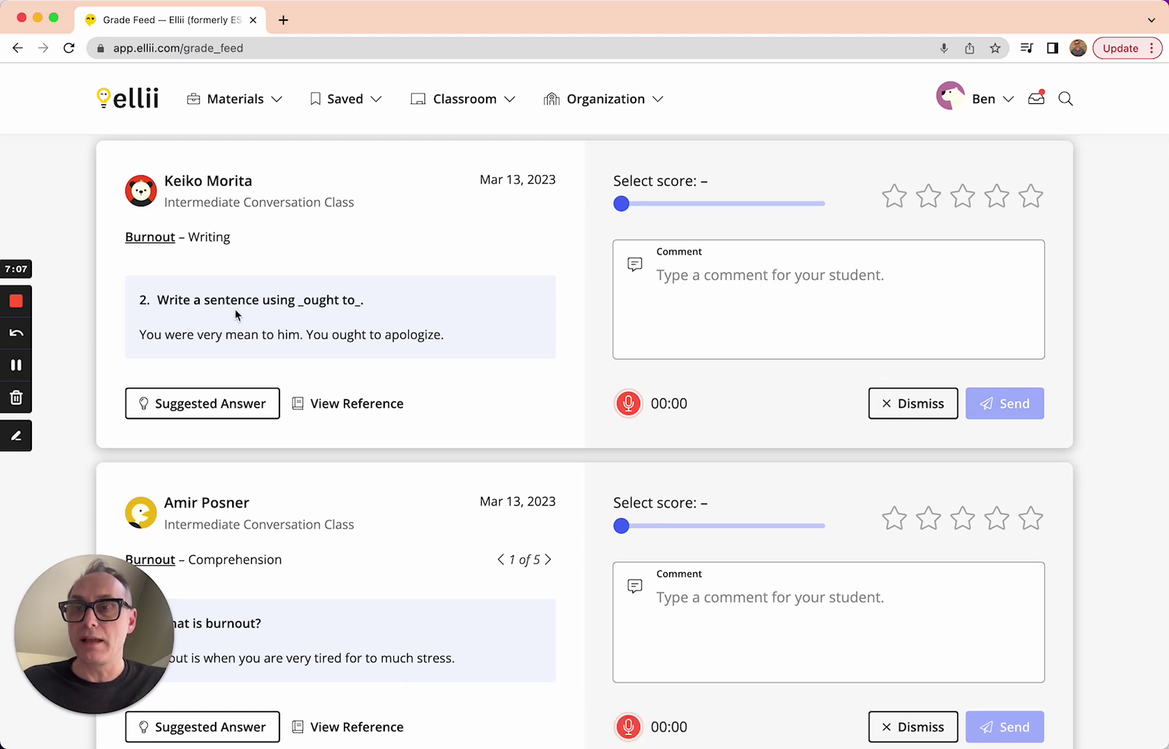
# - Review the student's "ought to" sentence in the Burnout writing assignment, score it 100% and send the feedback
pyautogui.moveTo(300, 302); pyautogui.dragTo(349, 303)
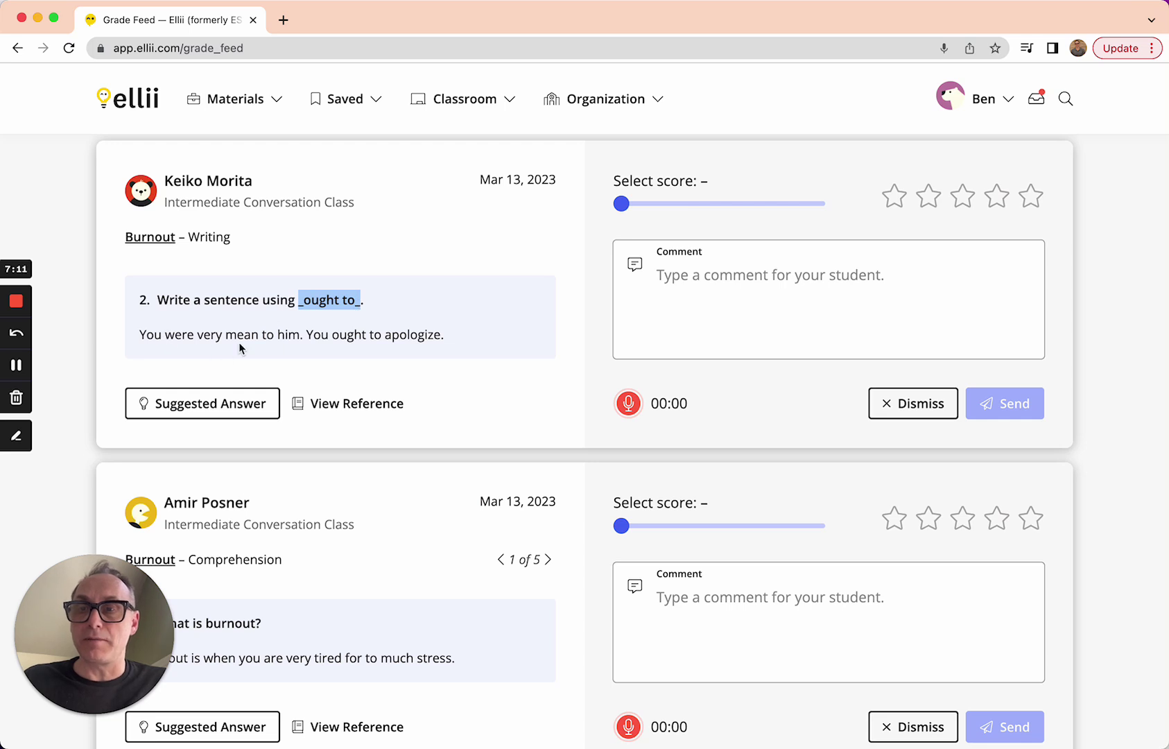
pyautogui.click(457, 335)
pyautogui.moveTo(440, 336); pyautogui.dragTo(125, 344)
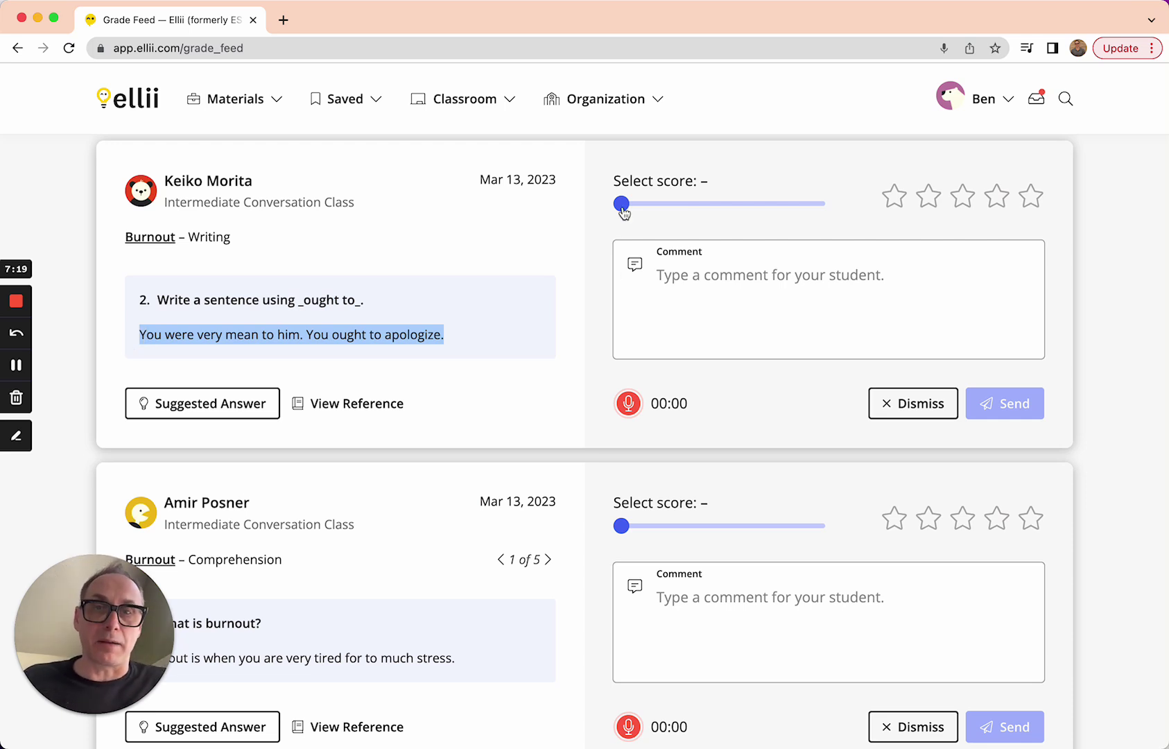
pyautogui.moveTo(621, 204); pyautogui.dragTo(859, 220)
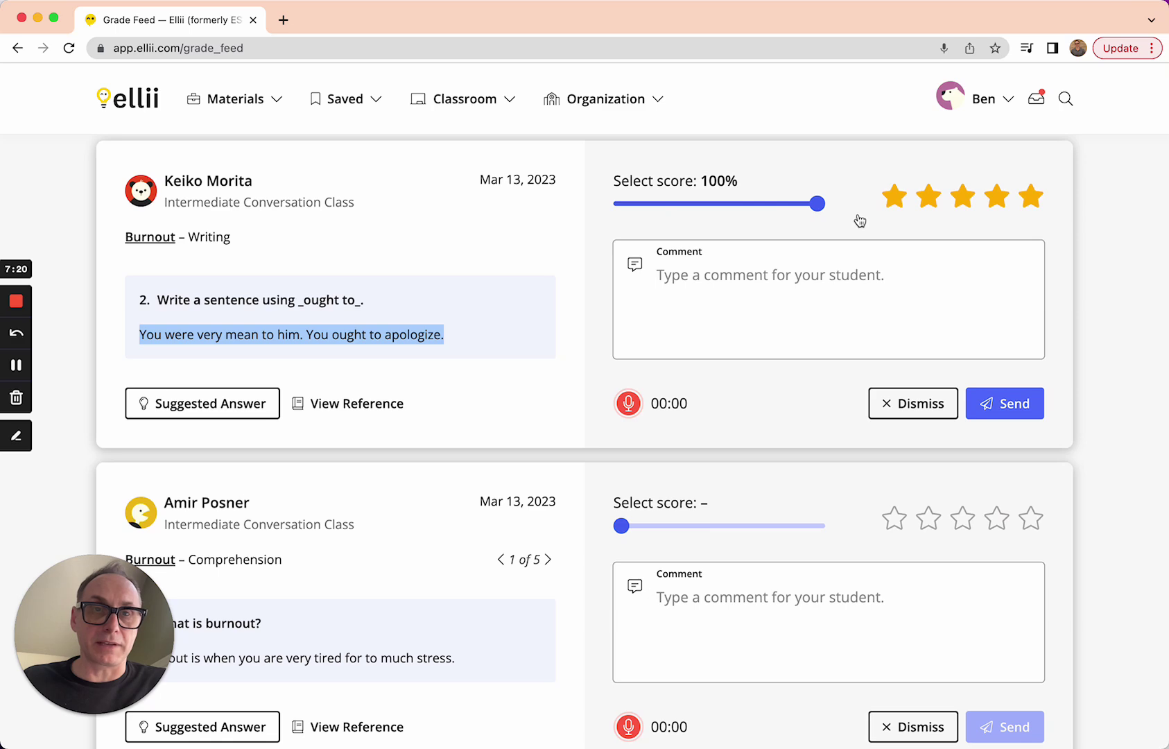
pyautogui.click(906, 325)
pyautogui.click(1014, 409)
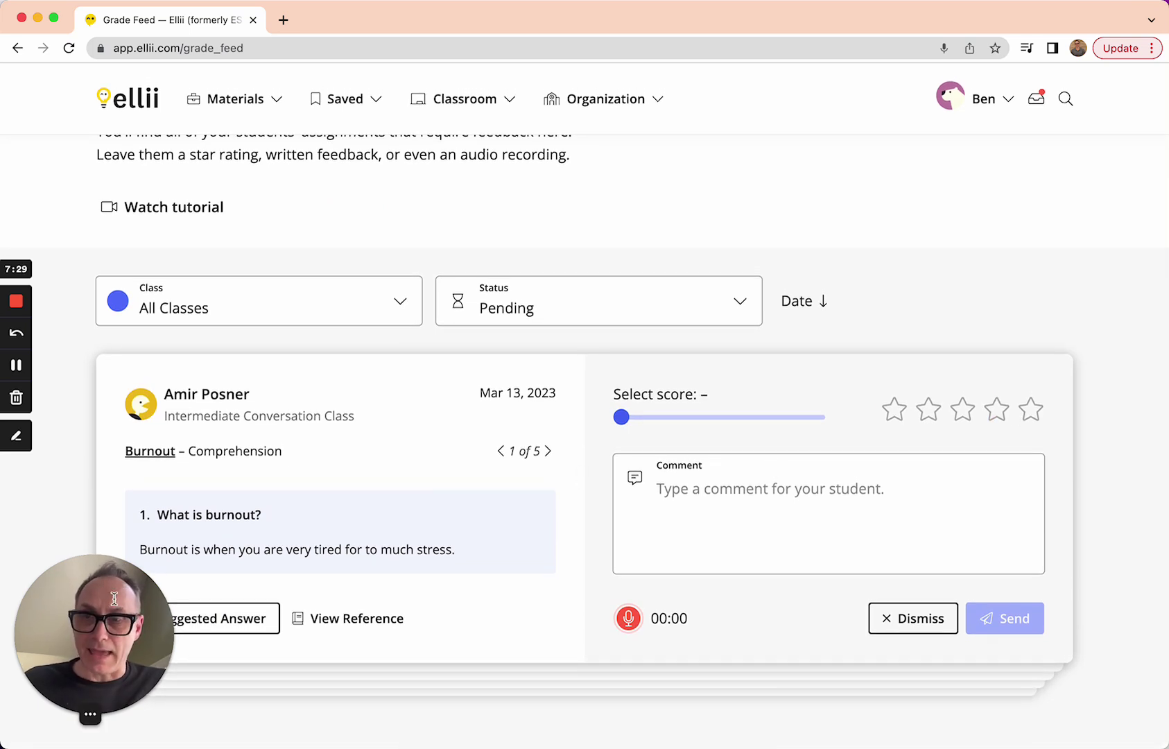
# - View the suggested answer for the Burnout comprehension question "What is burnout?" and close it
pyautogui.moveTo(103, 588); pyautogui.dragTo(1111, 601)
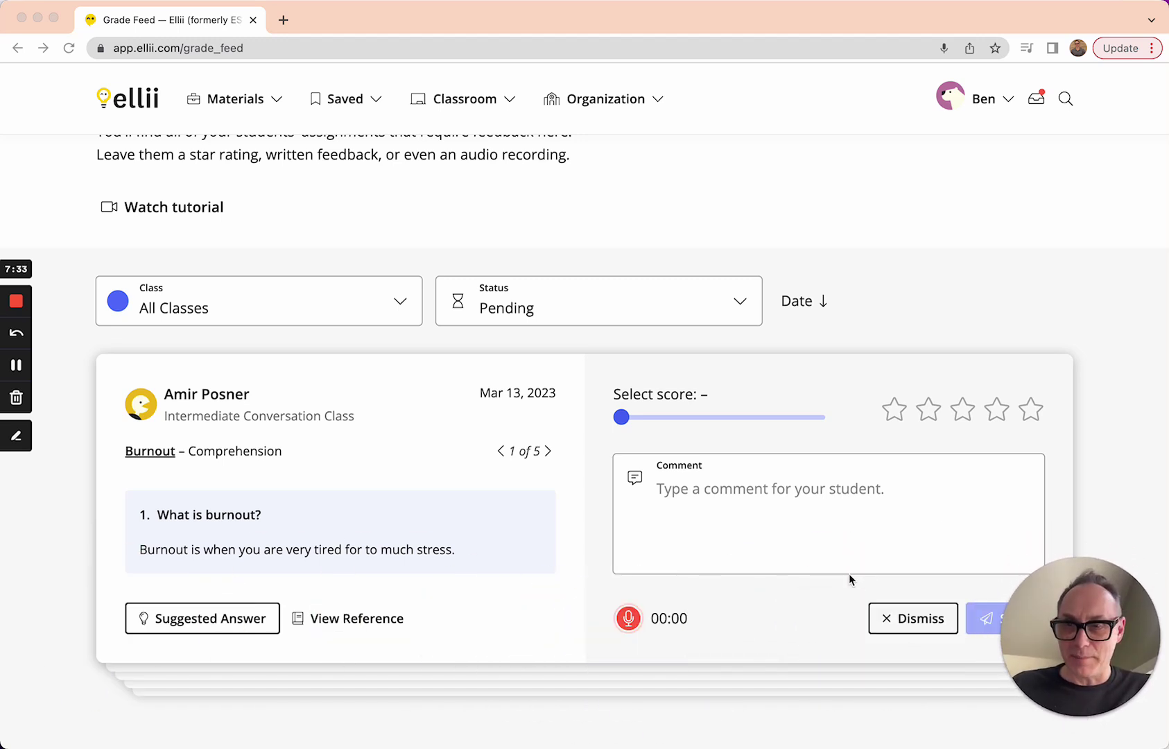
pyautogui.click(99, 604)
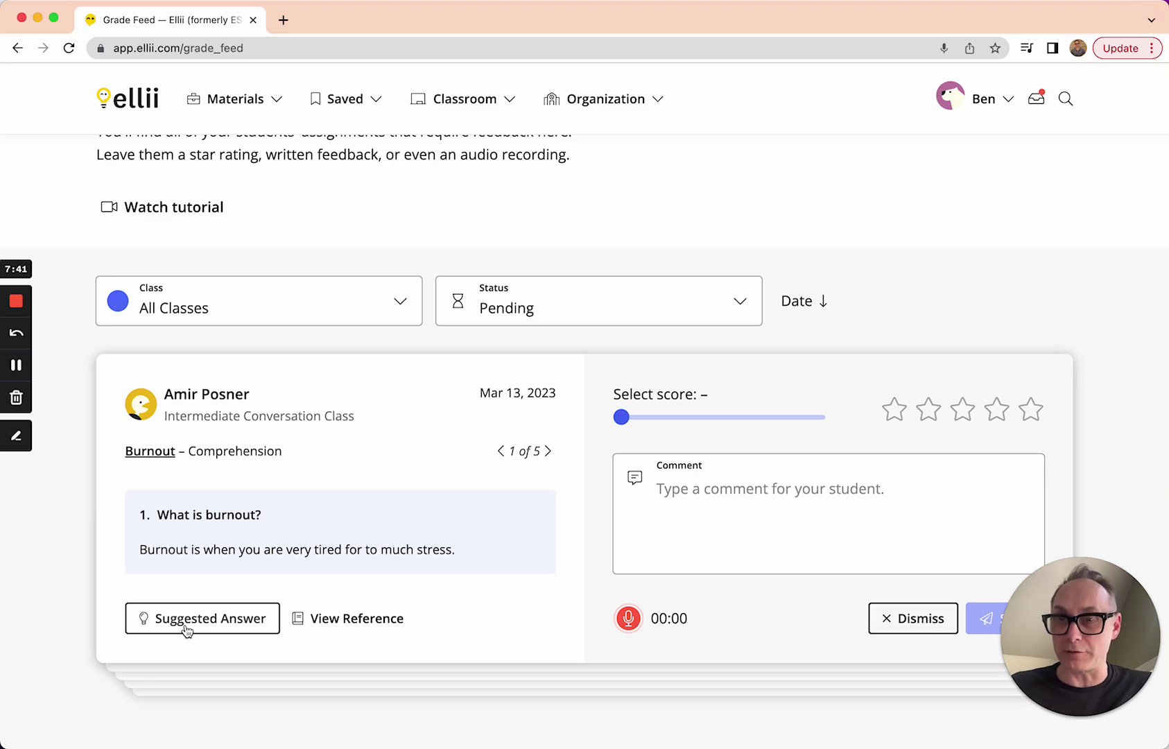
pyautogui.click(212, 624)
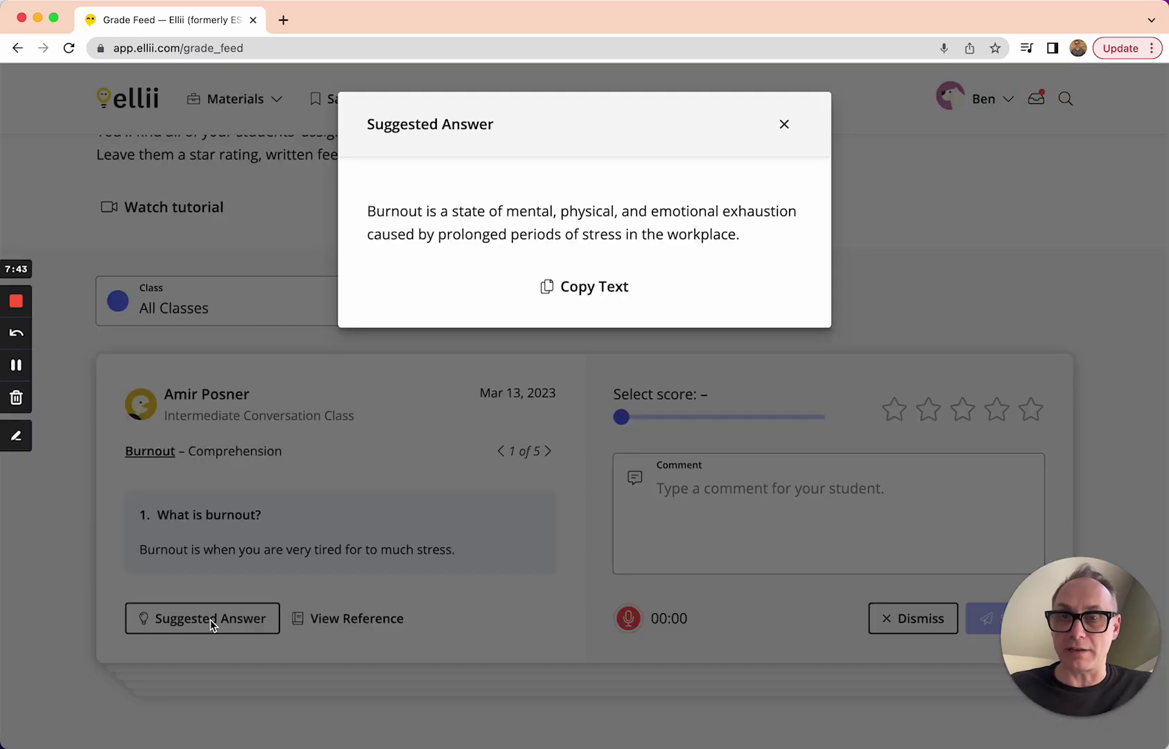
pyautogui.click(784, 124)
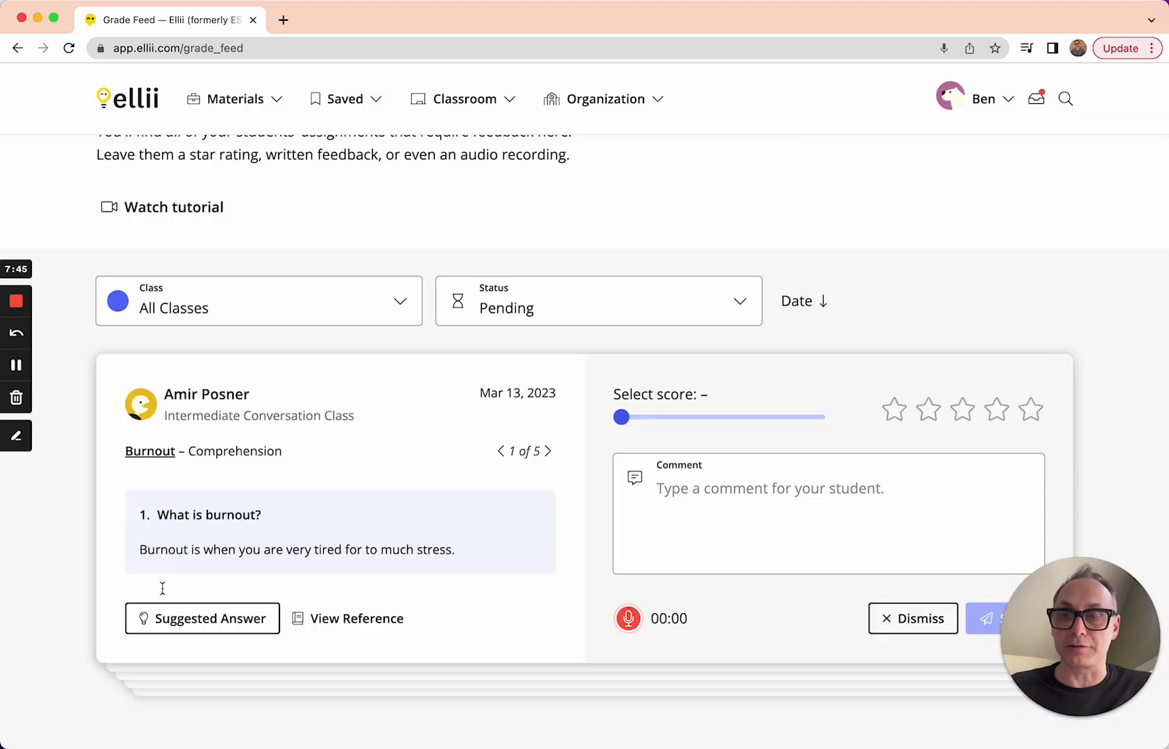
# - Try copying the suggested answer for "What is burnout?" into the student's comment, and clear the comment again
pyautogui.moveTo(158, 518); pyautogui.dragTo(271, 524)
pyautogui.click(192, 615)
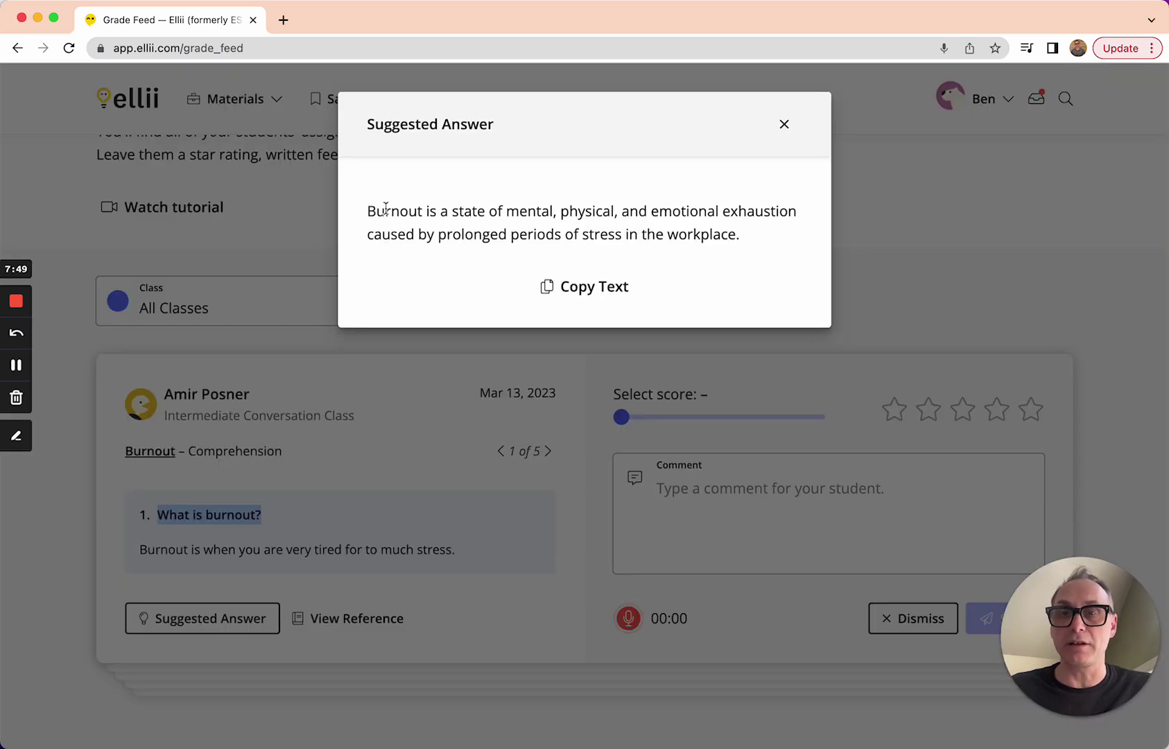
pyautogui.click(605, 291)
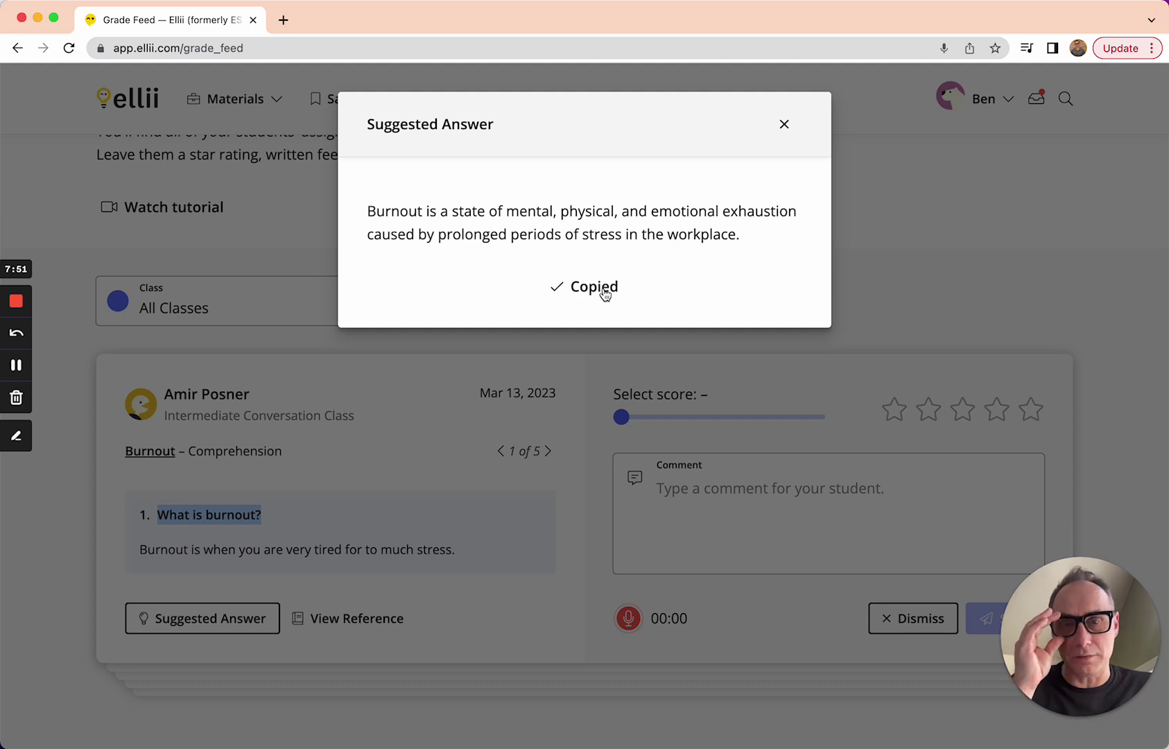
pyautogui.click(784, 125)
pyautogui.click(685, 497)
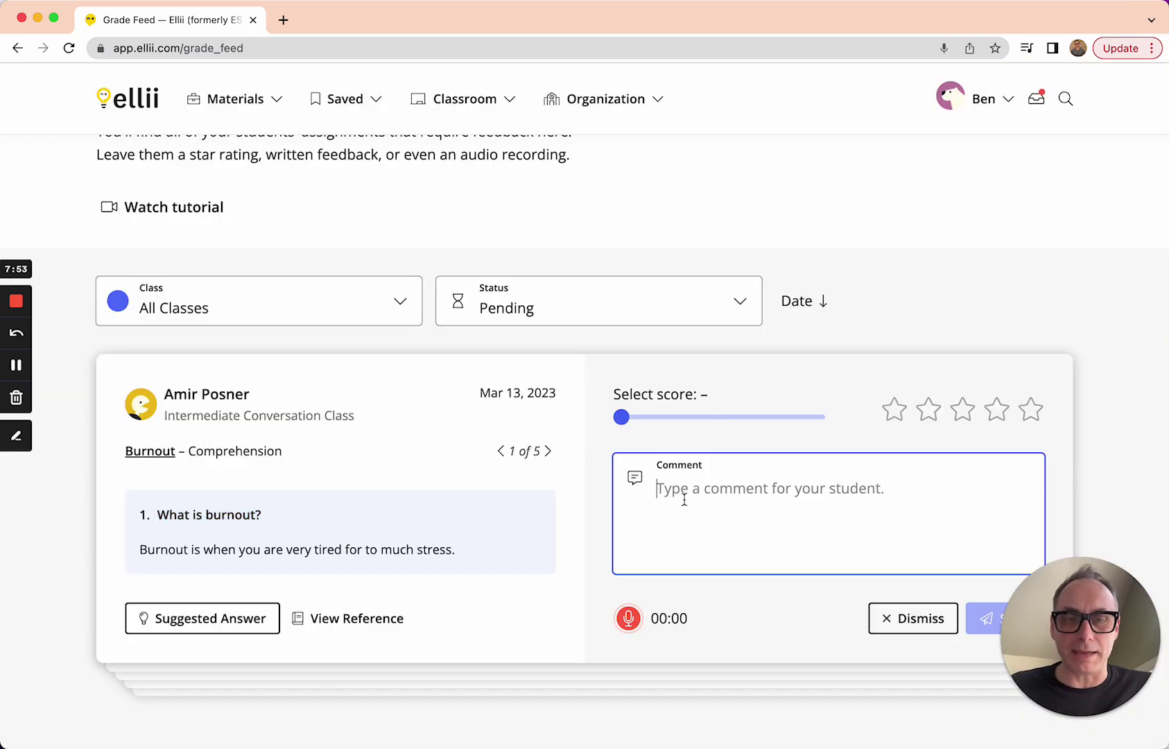
pyautogui.write('Burnout is a state of mental, physical, and emotional exhaustion caused by prolonged periods of stress in the workplace.')
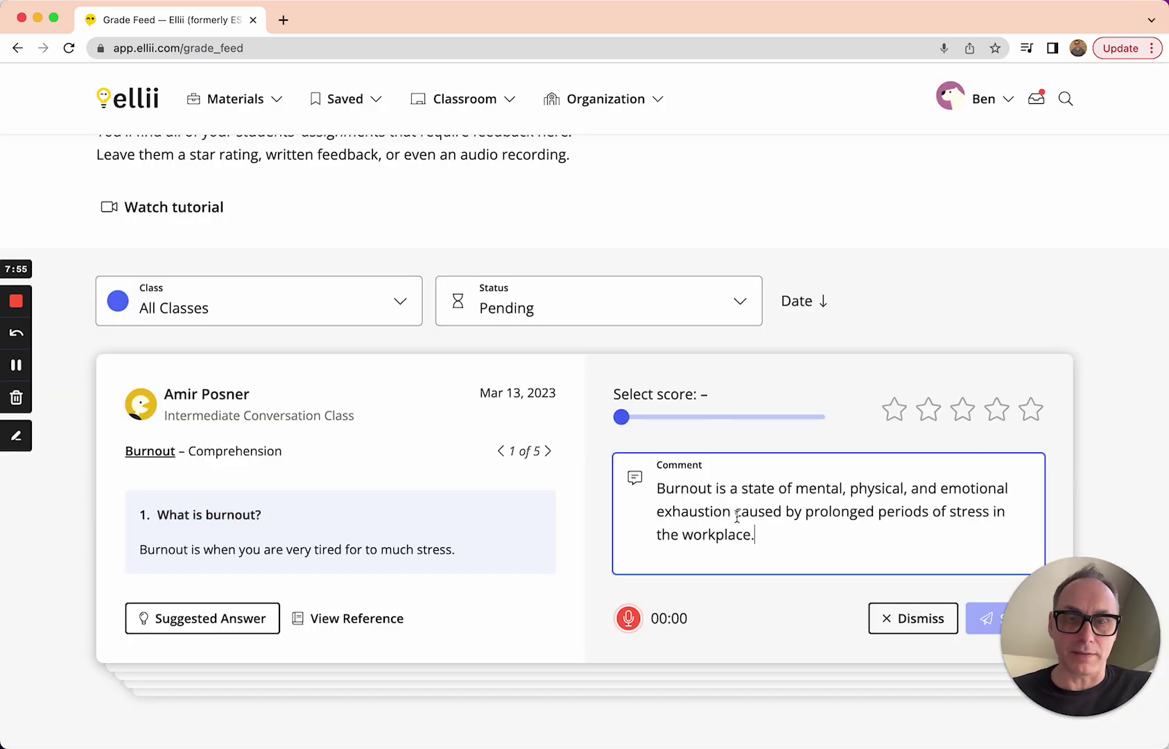
pyautogui.moveTo(761, 533); pyautogui.dragTo(621, 487)
pyautogui.press('BackSpace')
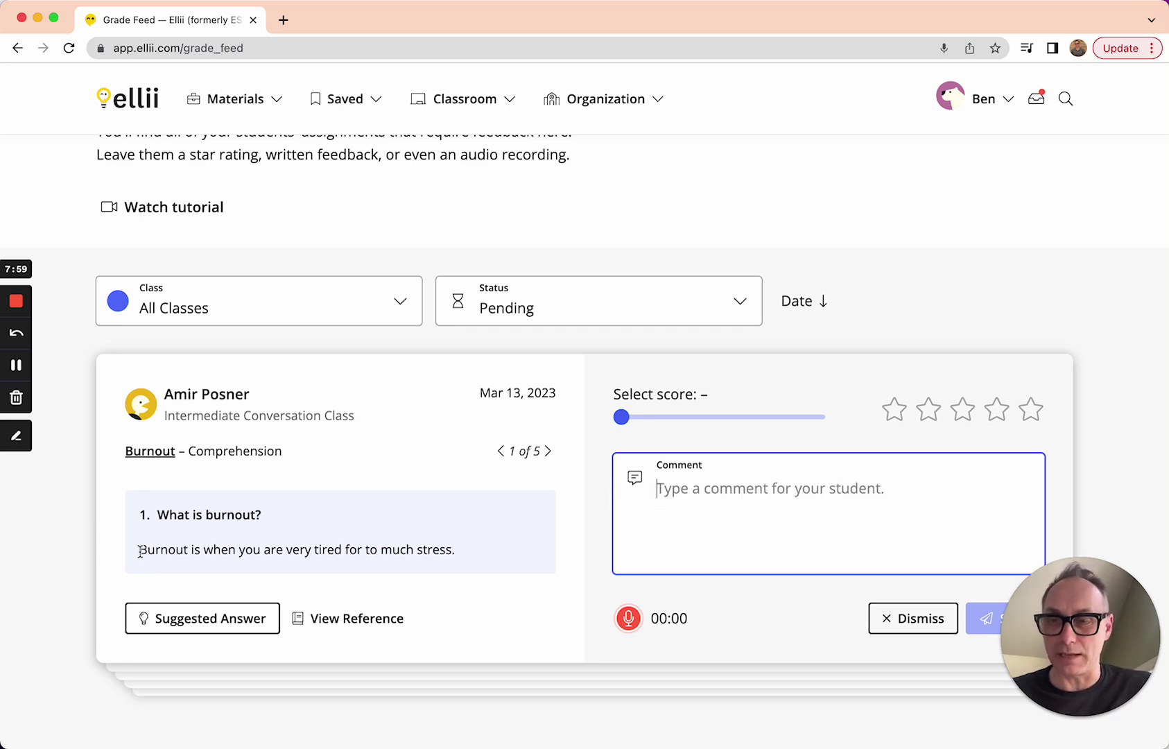
pyautogui.click(1134, 619)
pyautogui.moveTo(1134, 619); pyautogui.dragTo(152, 612)
pyautogui.click(158, 550)
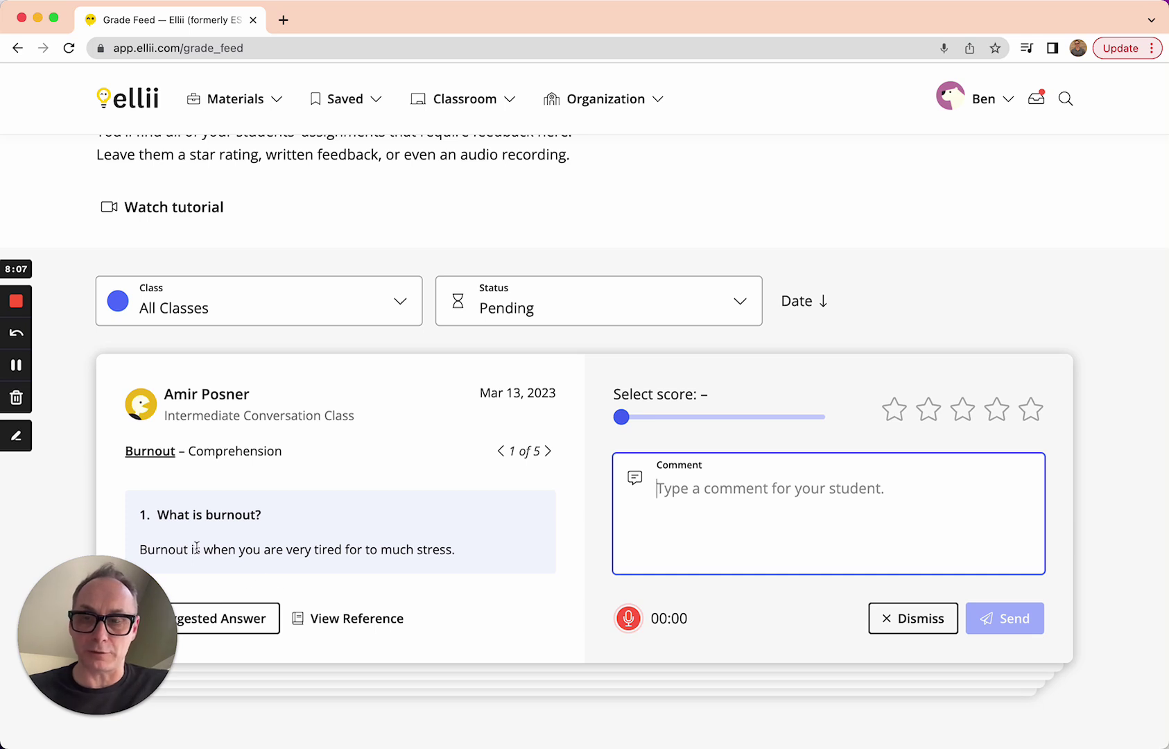
# - Copy the student's full answer to "What is burnout?" into the feedback comment
pyautogui.click(143, 549)
pyautogui.moveTo(144, 549); pyautogui.dragTo(480, 555)
pyautogui.press('super+c')
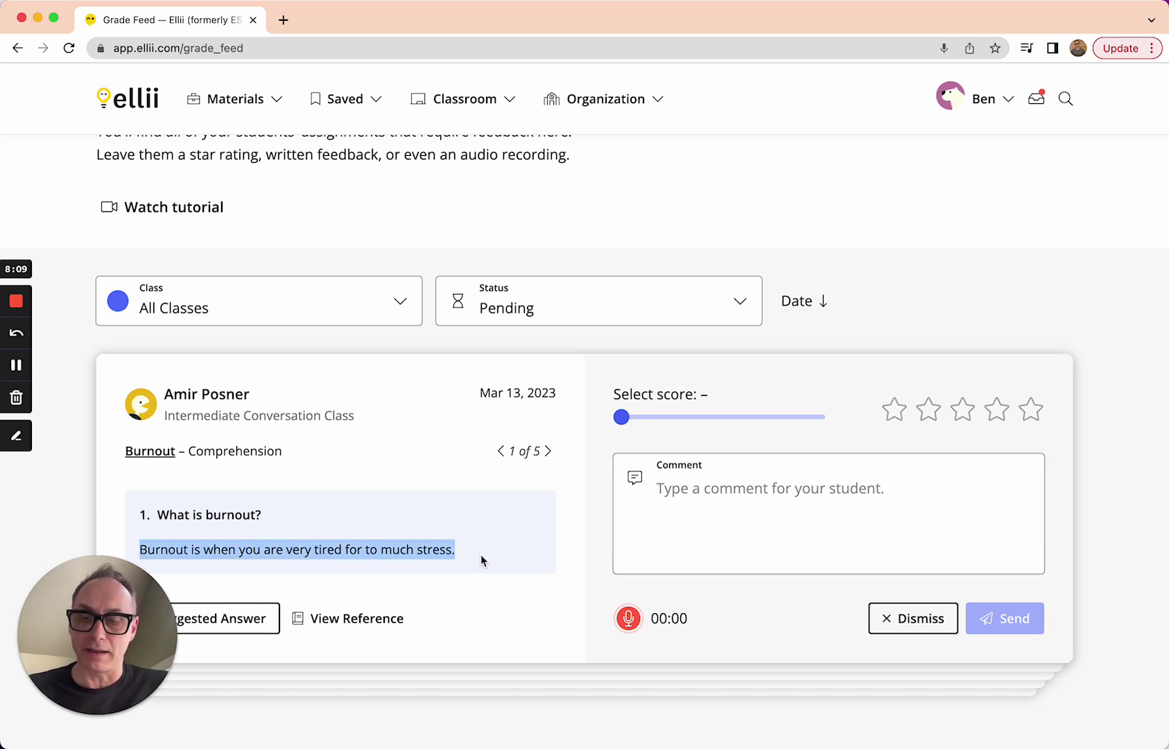
pyautogui.click(731, 493)
pyautogui.press('super+v')
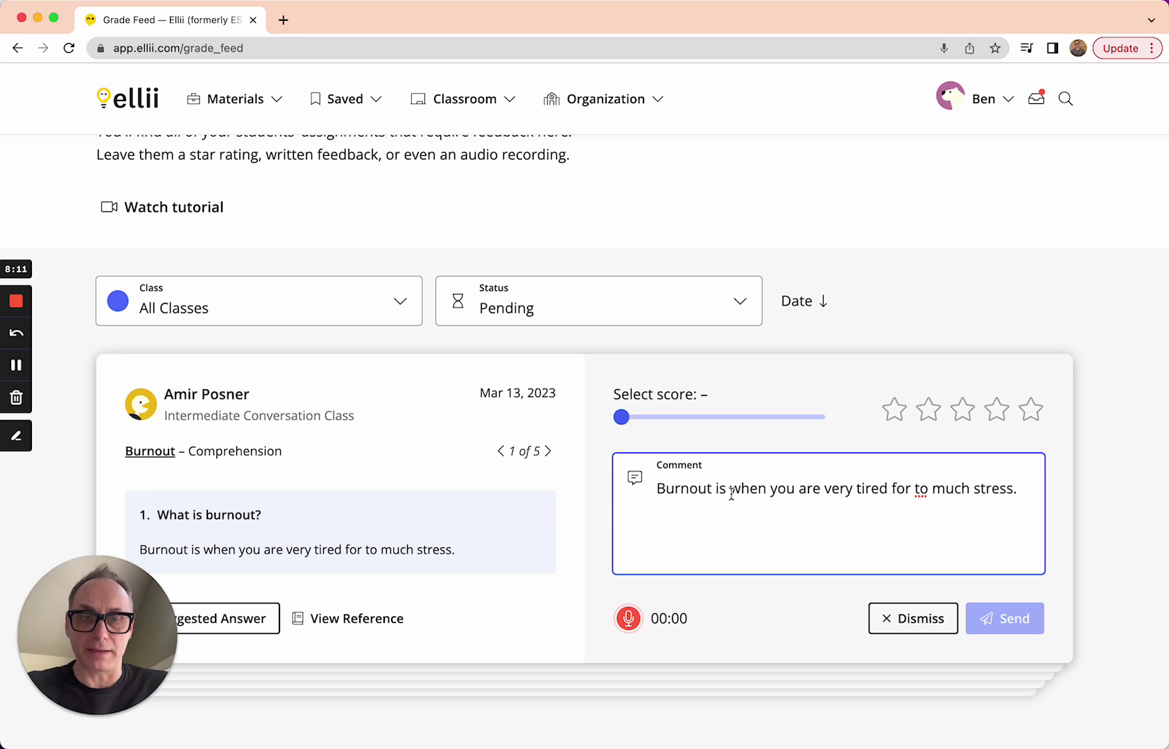
# - Add a second copy of the sentence below a blank line and correct it to "Burnout is when you are very tired from too much stress."
pyautogui.press('Return')
pyautogui.press('Return')
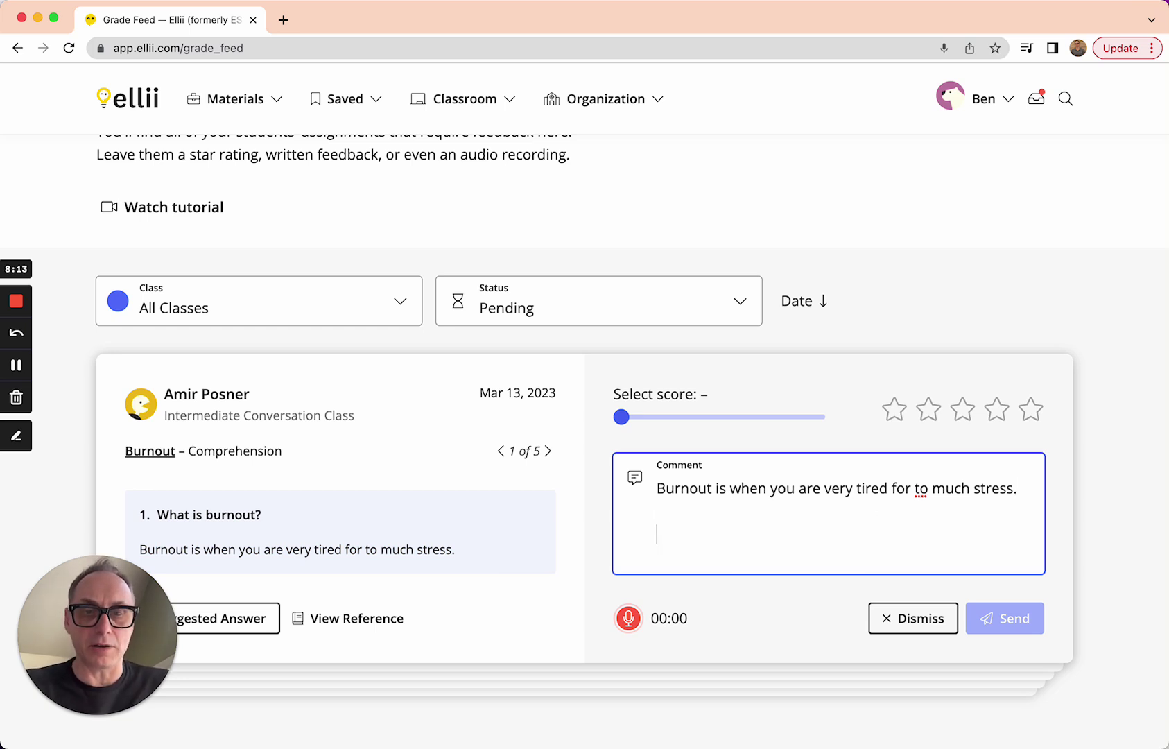
pyautogui.press('super+v')
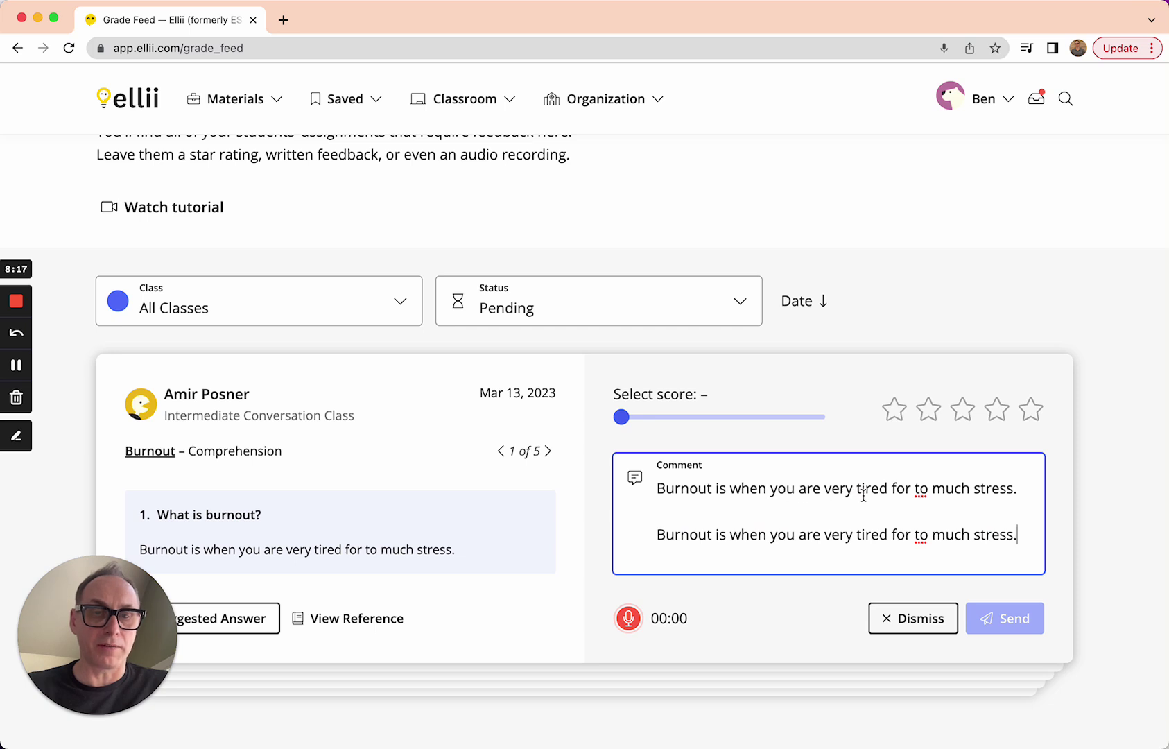
pyautogui.doubleClick(900, 535)
pyautogui.write('from')
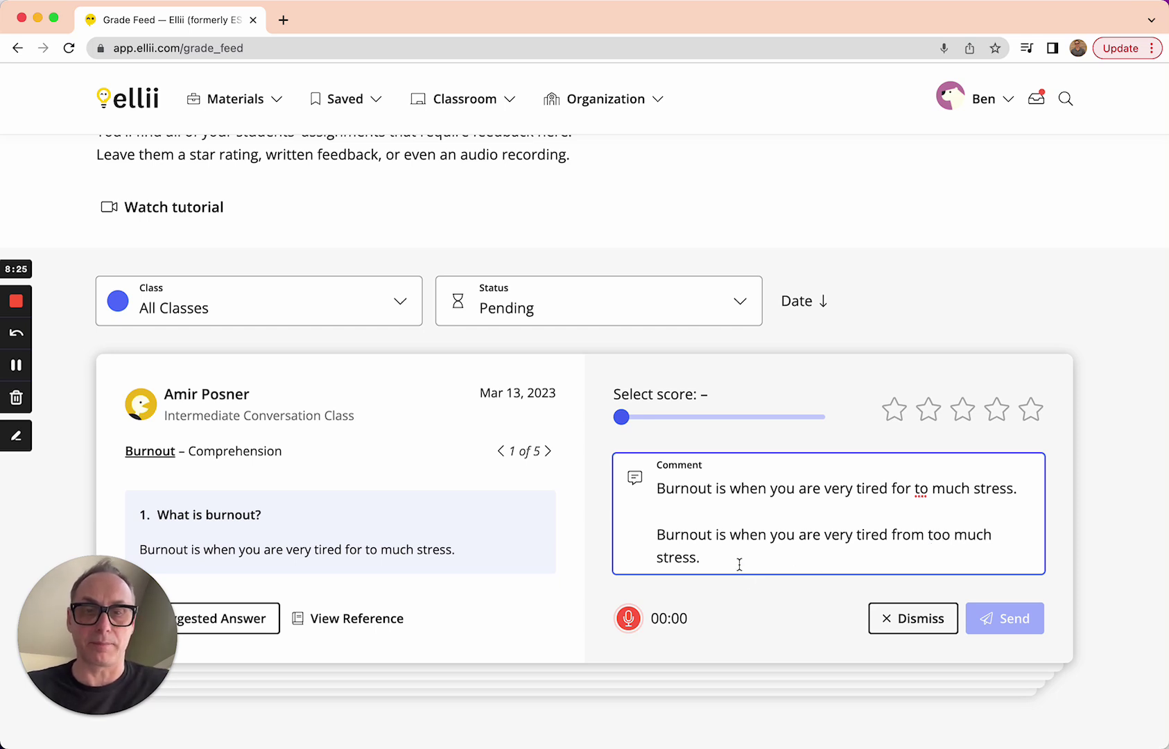
# - End the comment with "Note: from / too" after a blank line, score the answer 89% and send the feedback
pyautogui.press('Return')
pyautogui.press('Return')
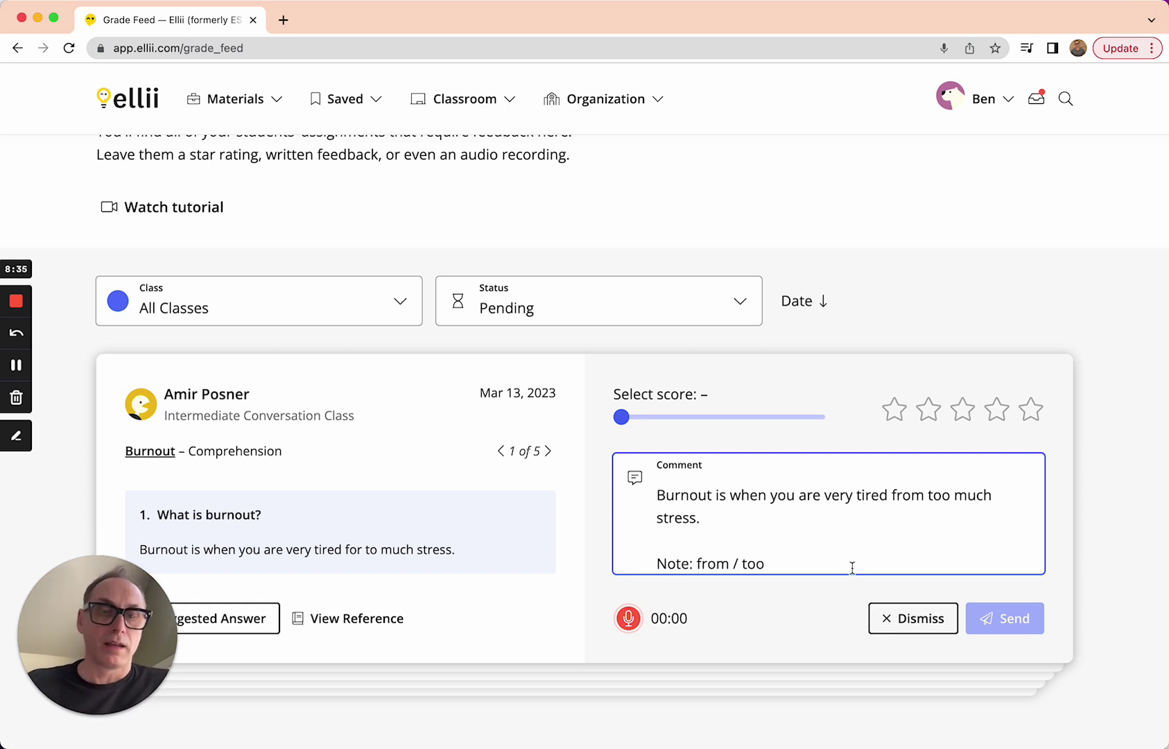
pyautogui.moveTo(621, 416); pyautogui.dragTo(783, 418)
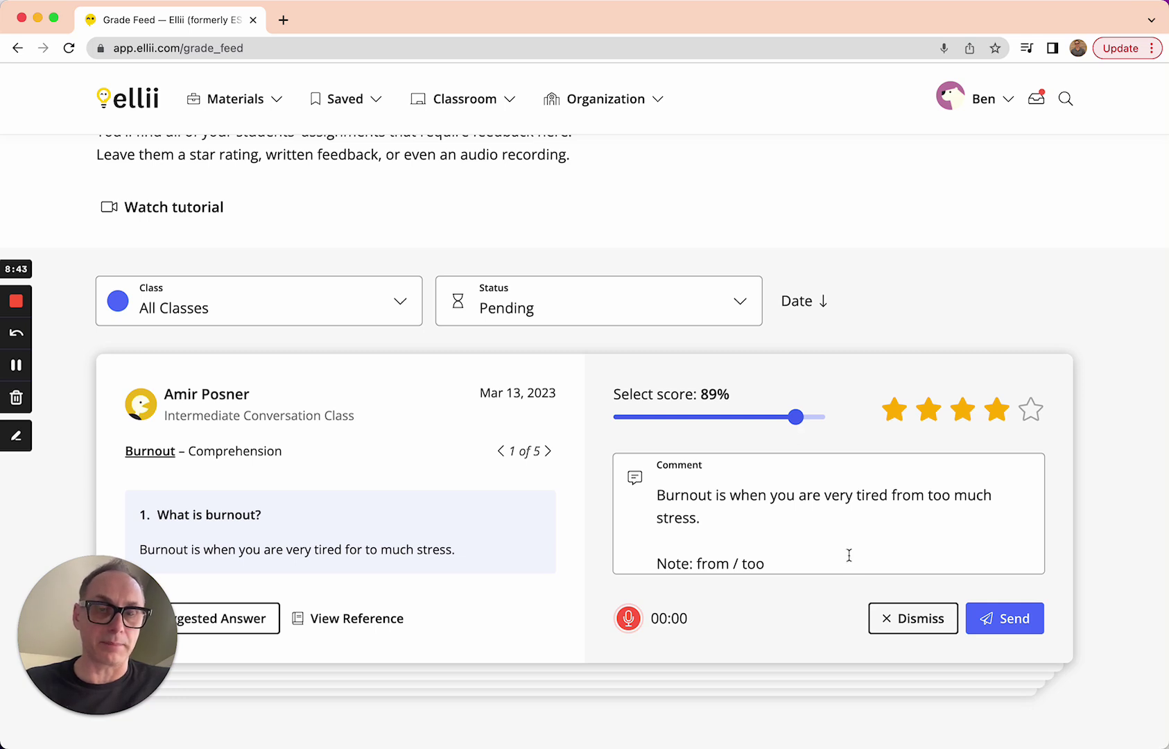
pyautogui.click(995, 619)
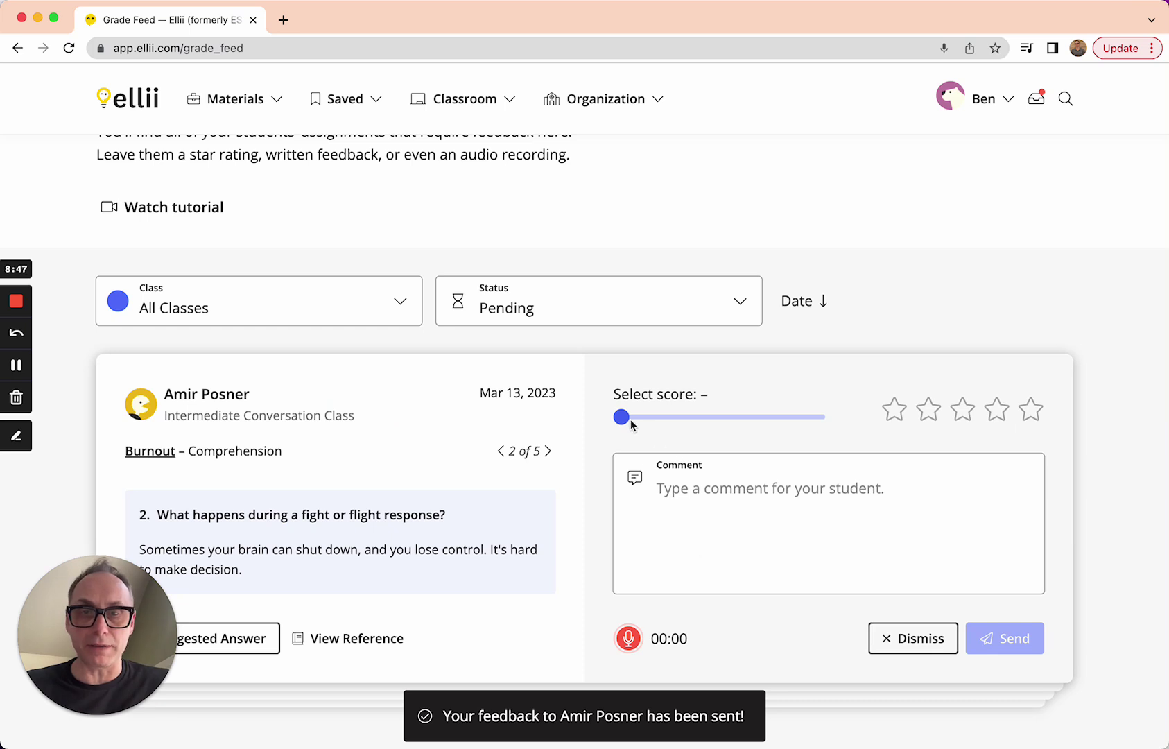
# - Score the answers to Burnout comprehension questions 2 to 4, giving question 2 82% and question 4 90%, and send the feedback for each
pyautogui.moveTo(629, 419); pyautogui.dragTo(789, 425)
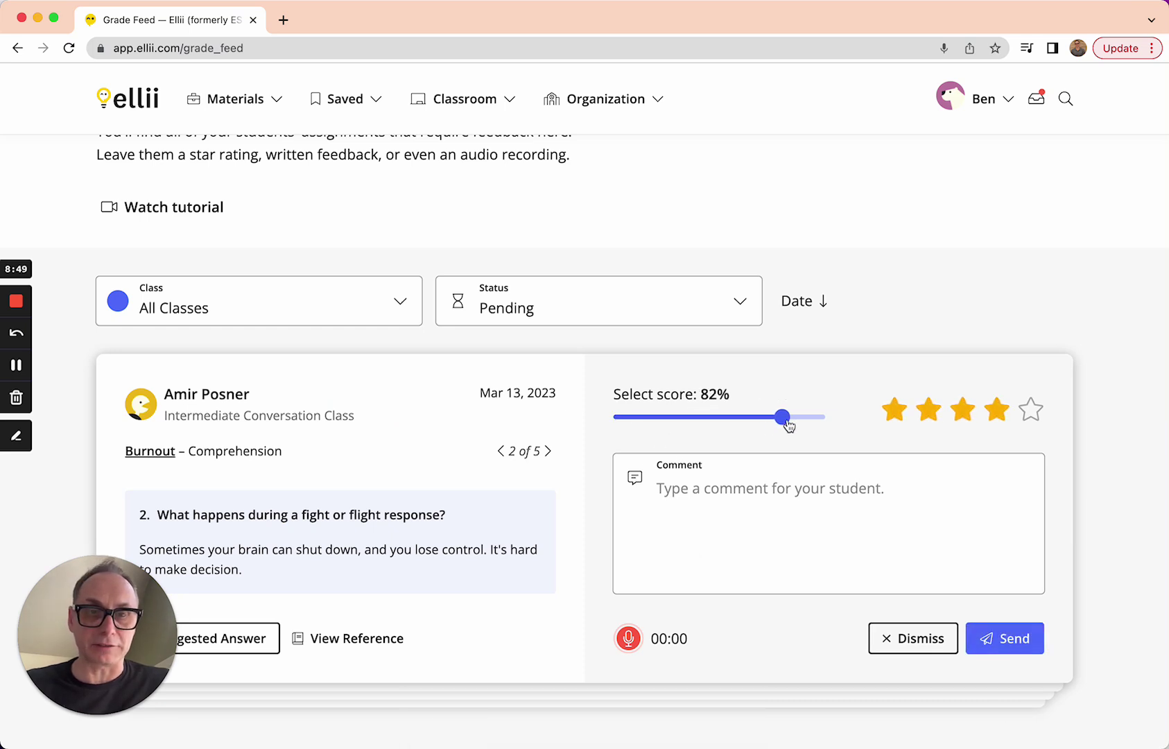
pyautogui.click(992, 639)
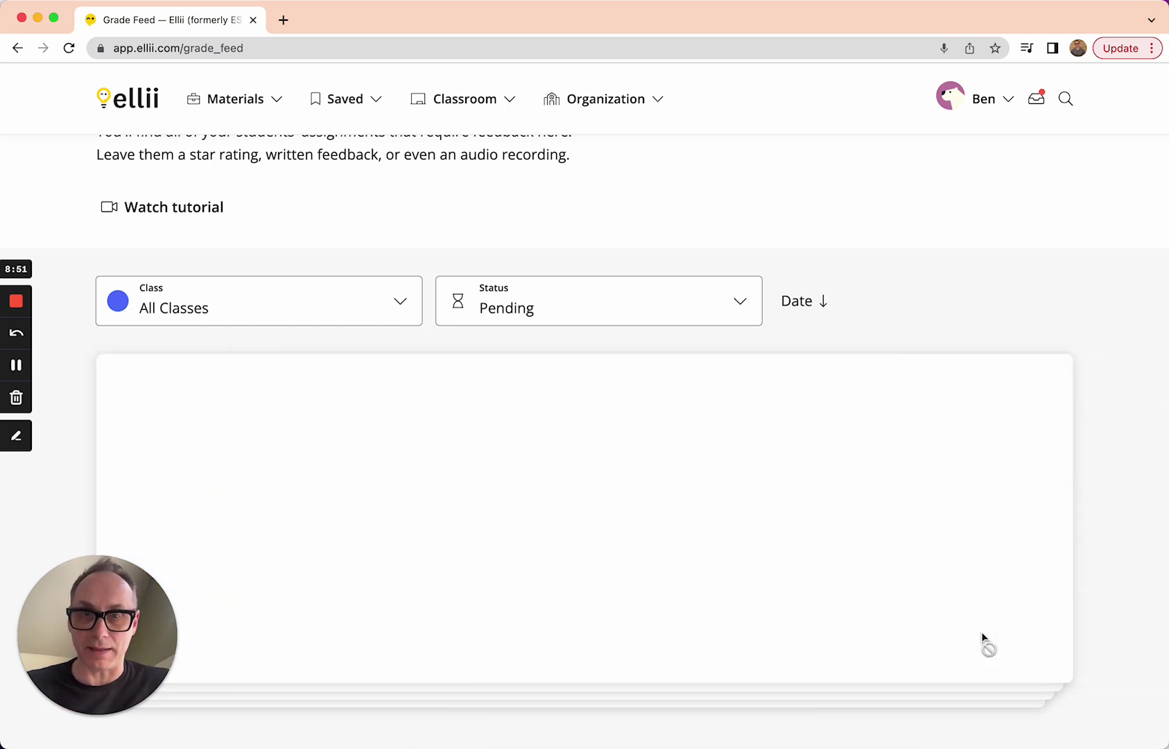
pyautogui.moveTo(654, 418); pyautogui.dragTo(802, 434)
pyautogui.click(999, 636)
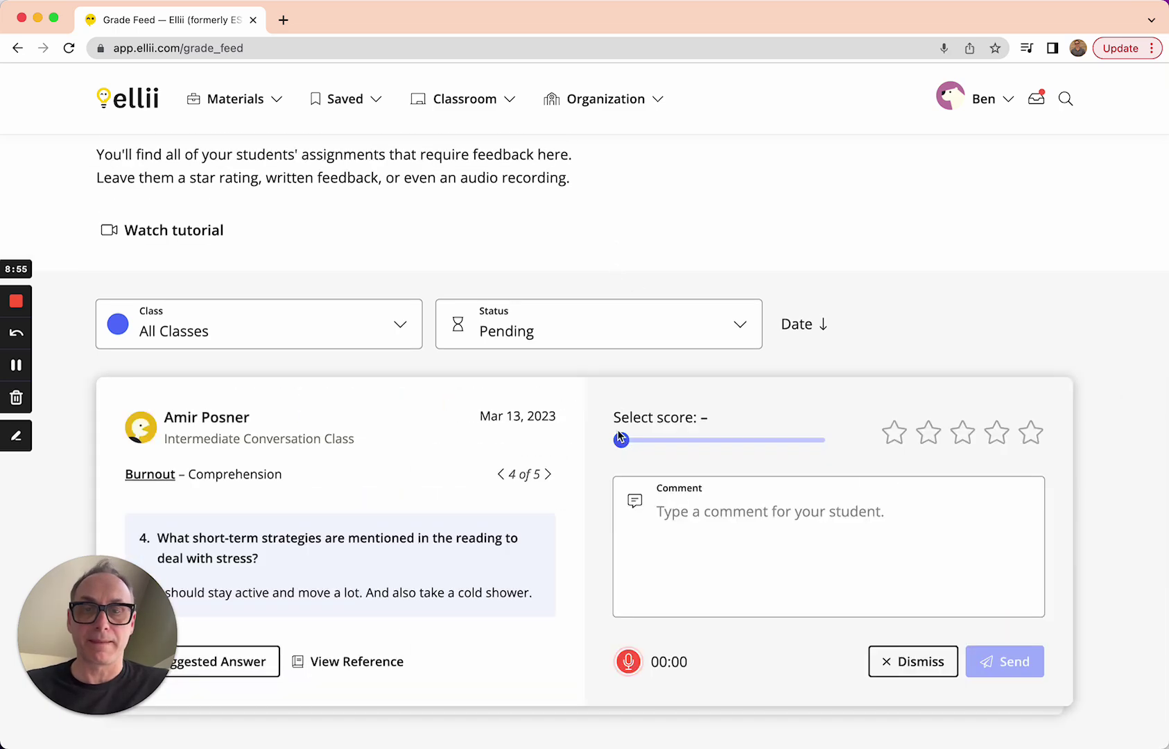
pyautogui.moveTo(620, 439); pyautogui.dragTo(797, 439)
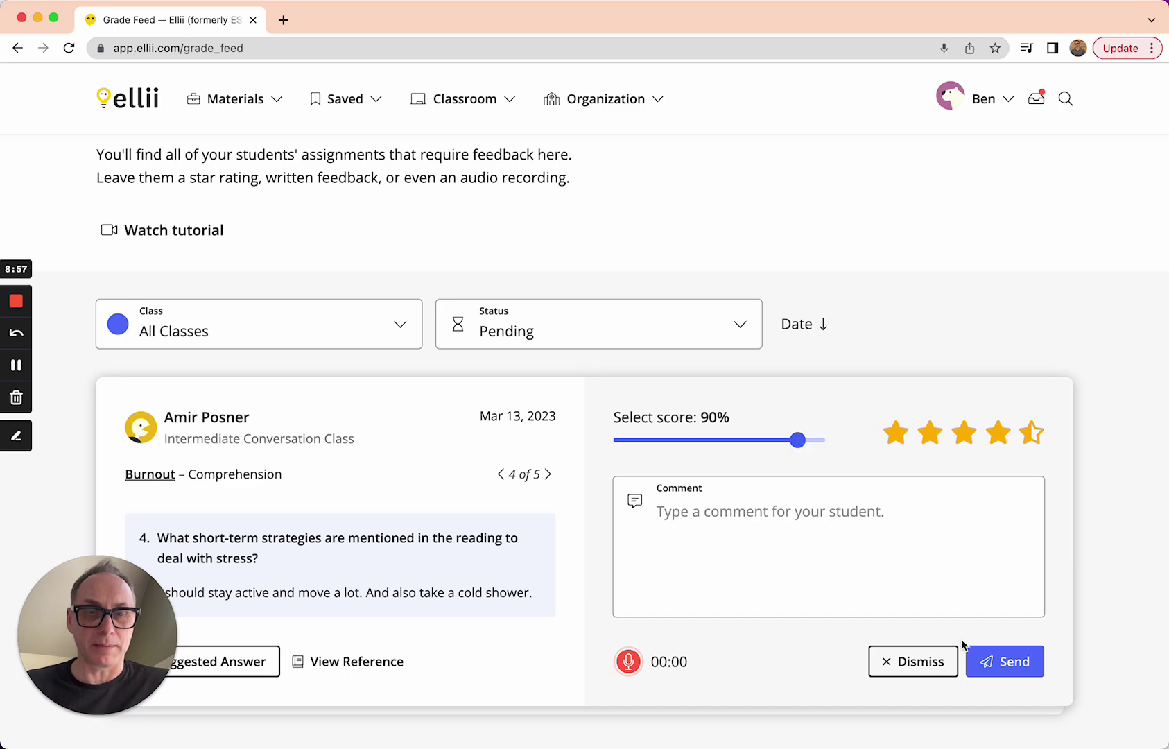
pyautogui.click(1011, 667)
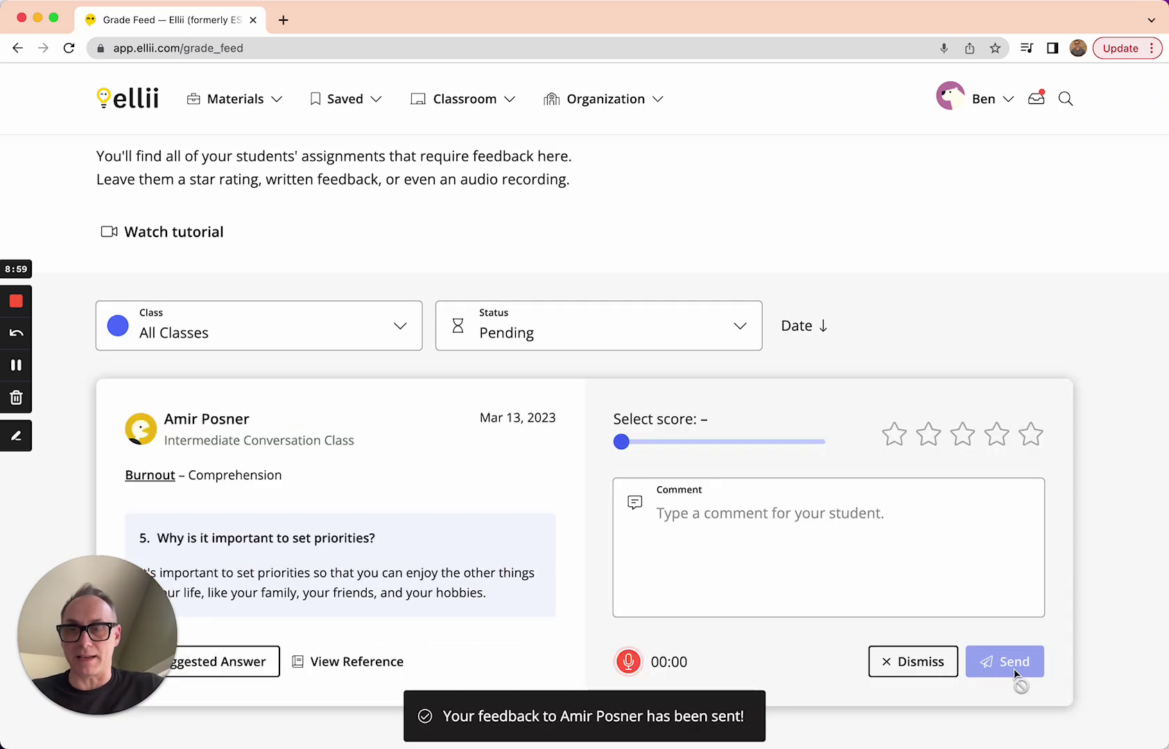
pyautogui.moveTo(104, 644)
pyautogui.moveTo(105, 644); pyautogui.dragTo(93, 669)
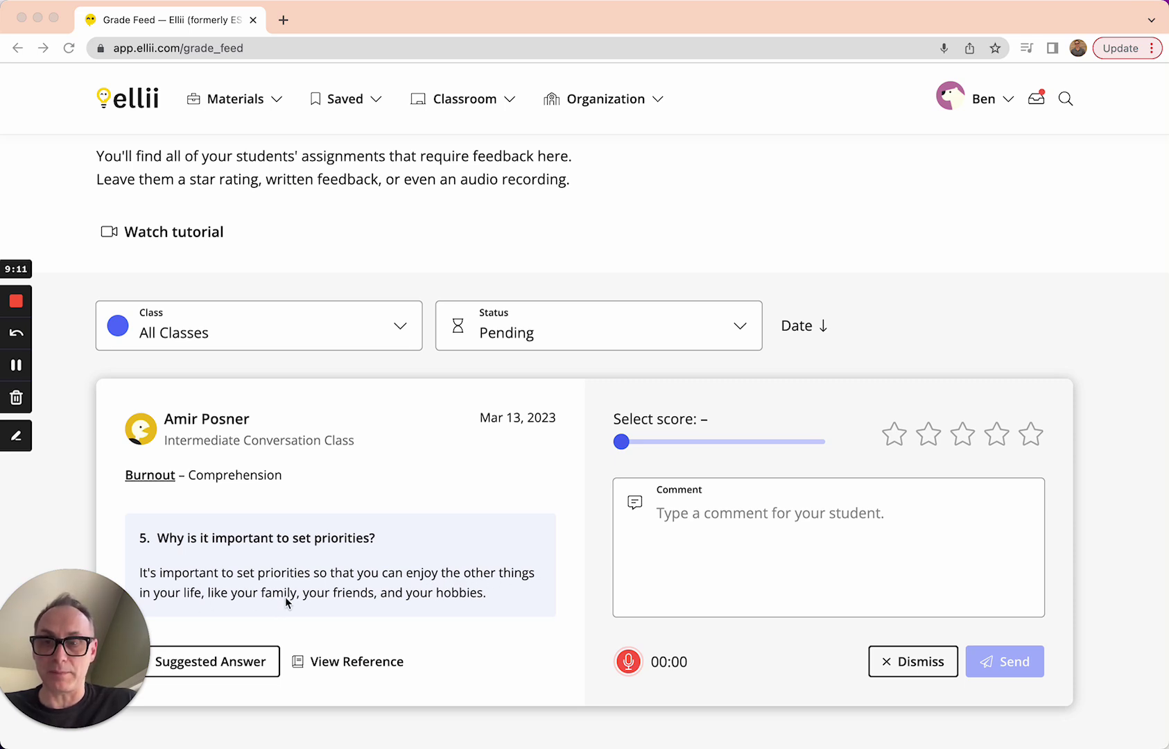
pyautogui.moveTo(107, 618)
pyautogui.mouseDown()
pyautogui.moveTo(135, 614)
pyautogui.moveTo(128, 607)
pyautogui.mouseUp()
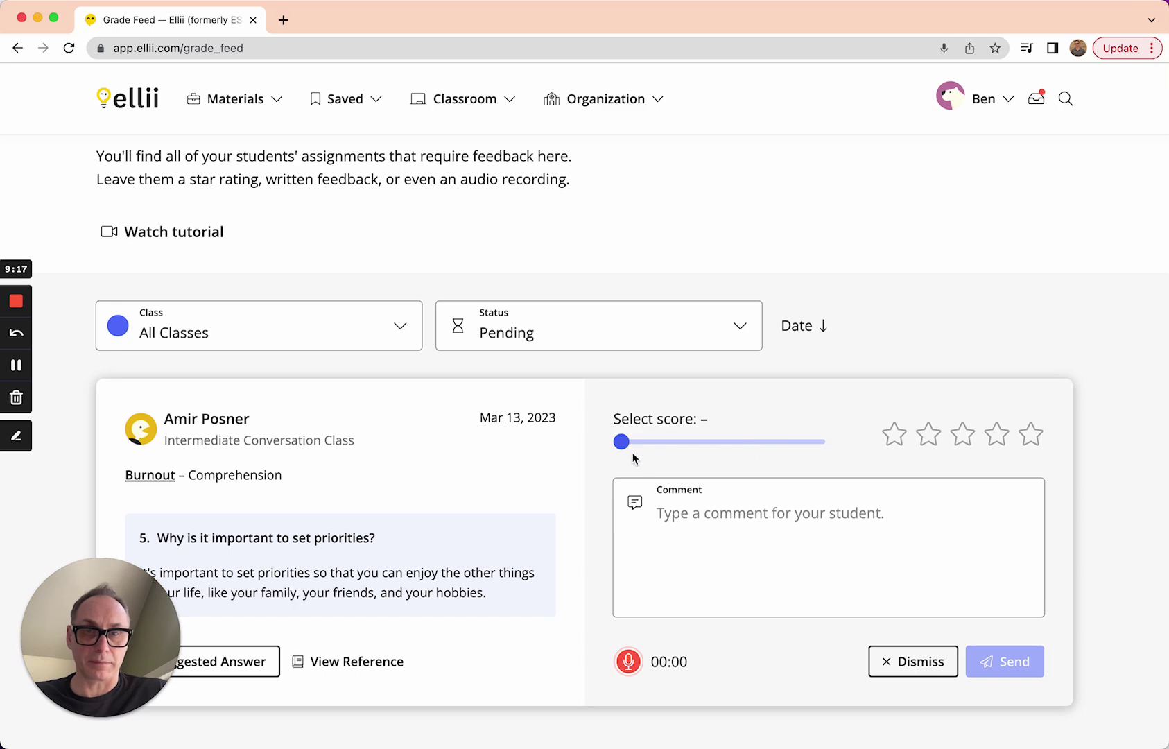
# - Score the answer to question 5, "Why is it important to set priorities?", 100% and send the feedback
pyautogui.moveTo(622, 441); pyautogui.dragTo(826, 445)
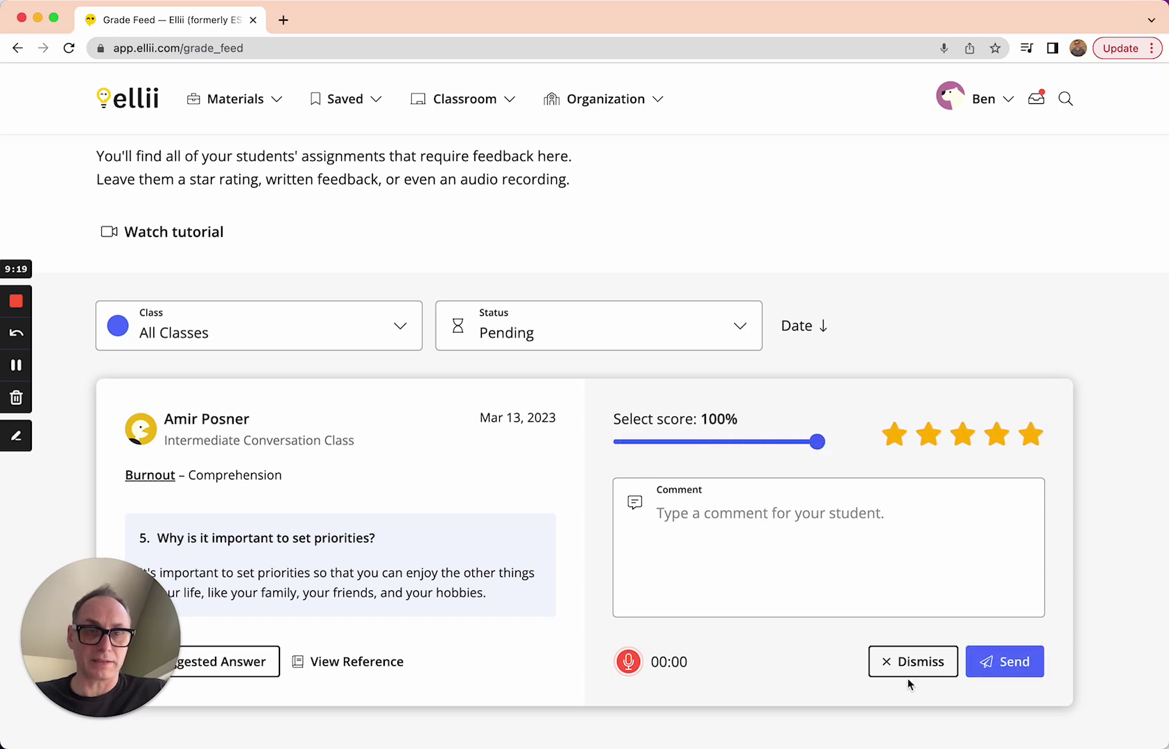
pyautogui.click(1001, 663)
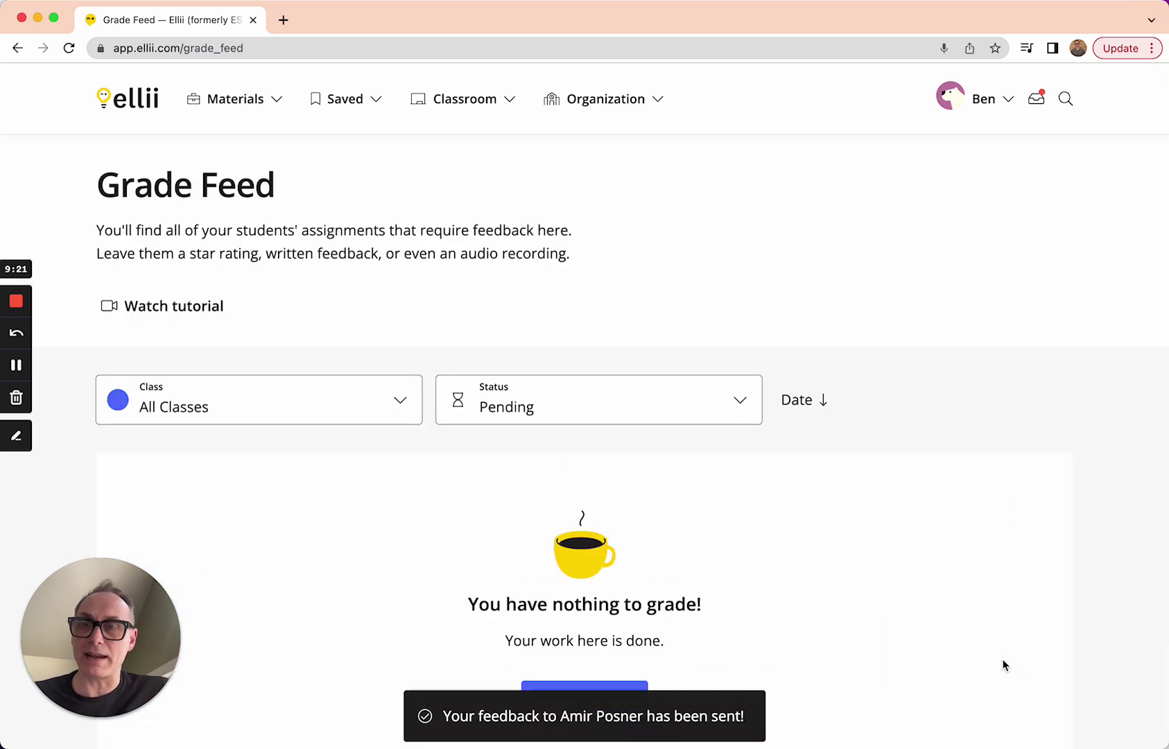
pyautogui.scroll(-1, 964, 620)
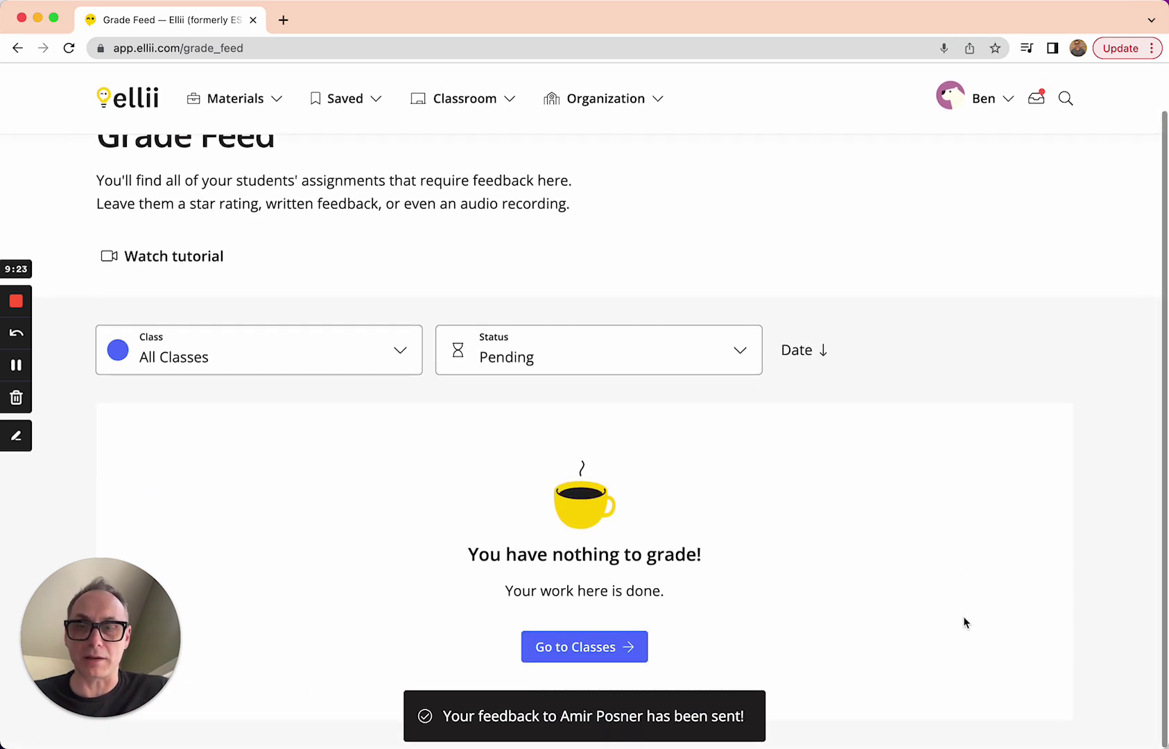